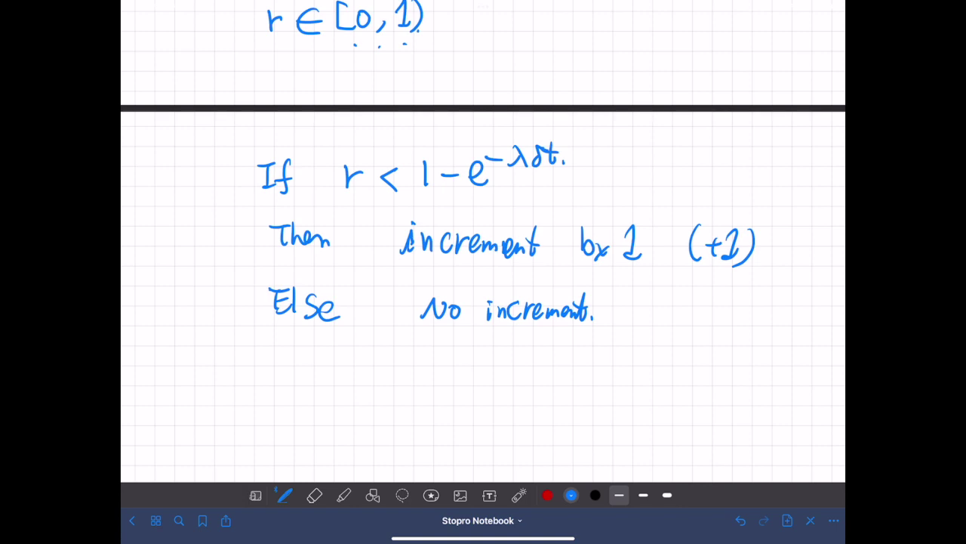
Circle and underline the expression r ∈ [0,1) in the handwritten notes
scroll(484, 257, up, 10)
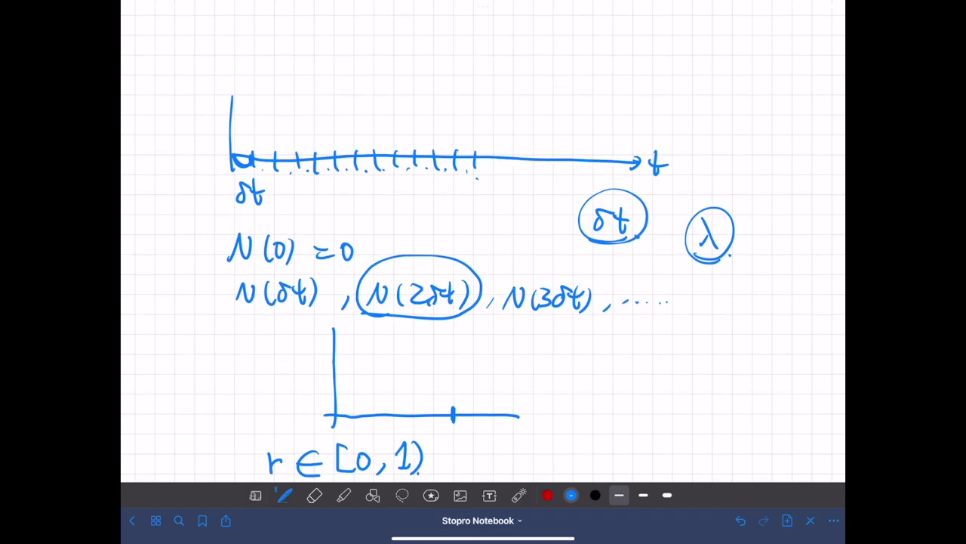
scroll(483, 242, down, 5)
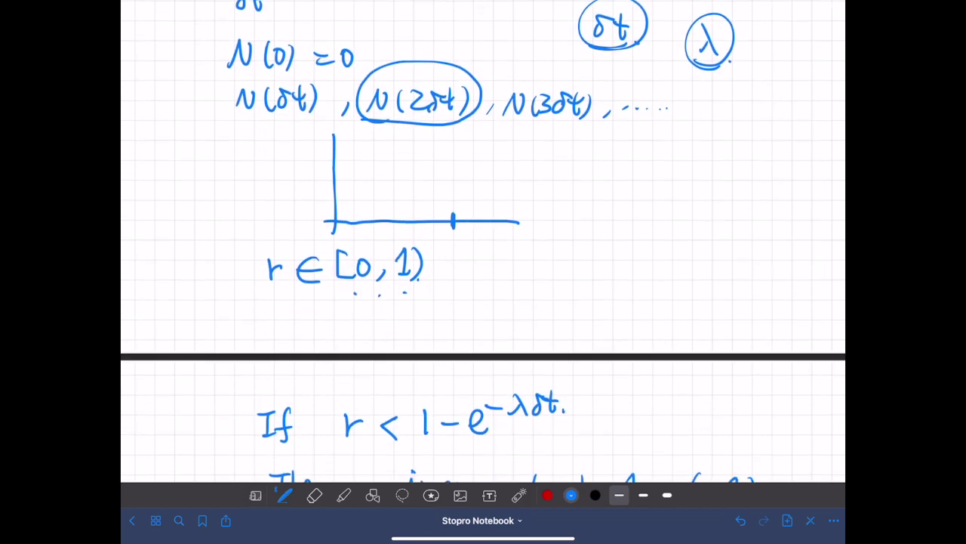
mouse_move(250, 280)
mouse_down()
mouse_move(379, 216)
mouse_move(306, 285)
mouse_move(429, 268)
mouse_up()
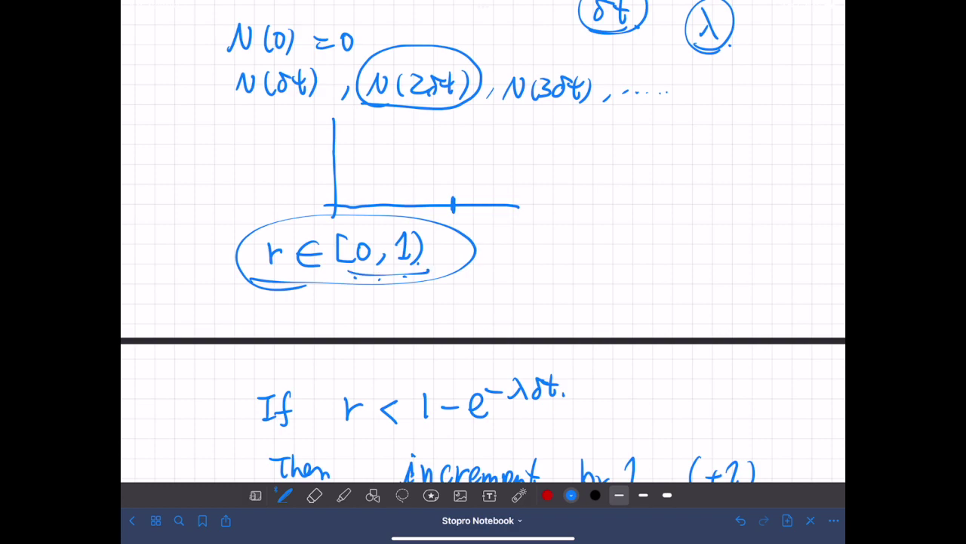
Underline the condition r < 1 - e^(-λδt) and the phrase "increment by 1" in the If/Then/Else rule
scroll(483, 242, down, 1)
drag(375, 435, 554, 432)
scroll(483, 241, down, 5)
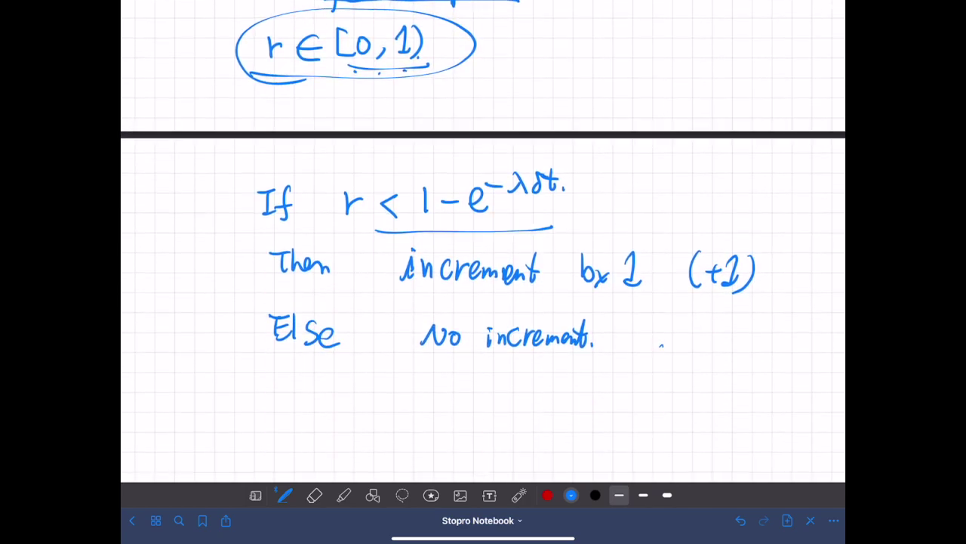
drag(456, 290, 631, 291)
scroll(483, 242, up, 10)
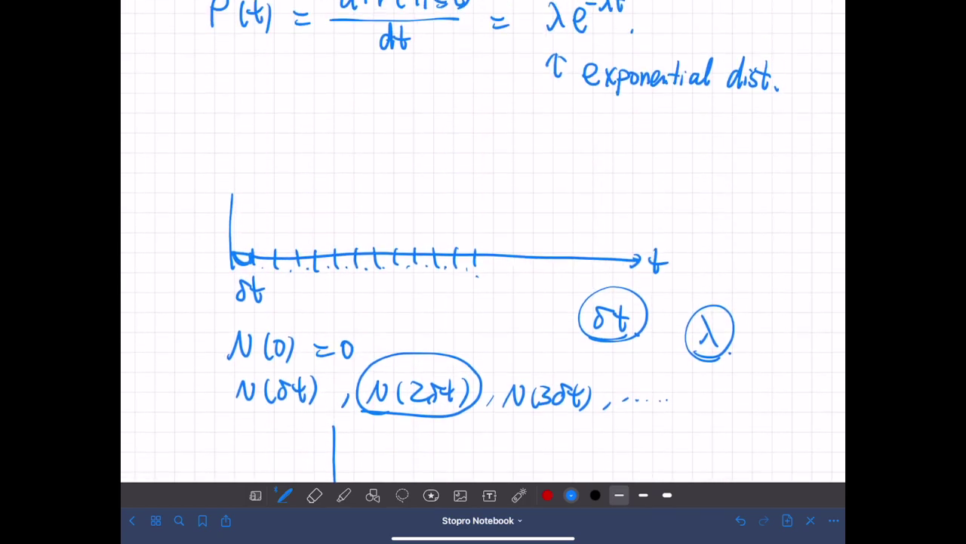
scroll(483, 242, down, 3)
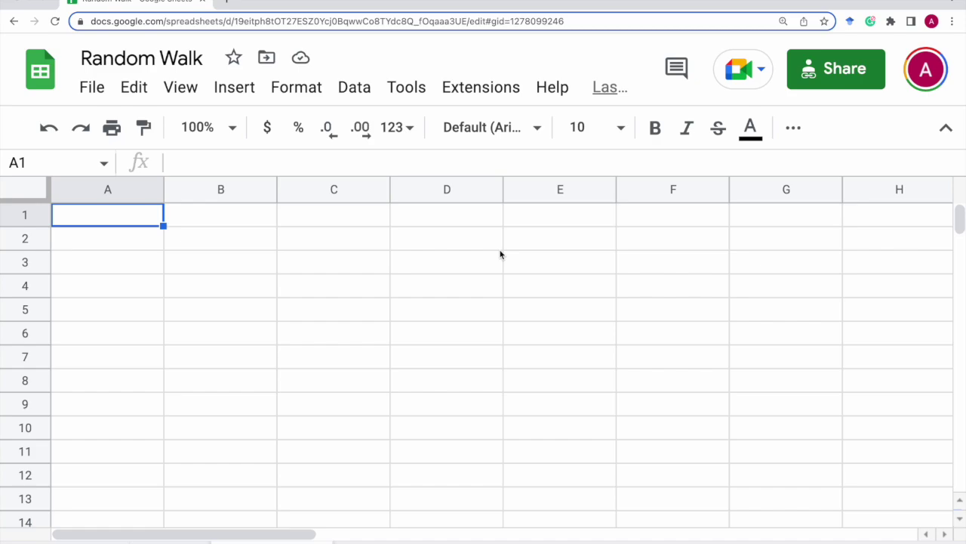
Switch to the Random Walk spreadsheet in Google Sheets and freeze its first row
click(137, 92)
mouse_move(181, 88)
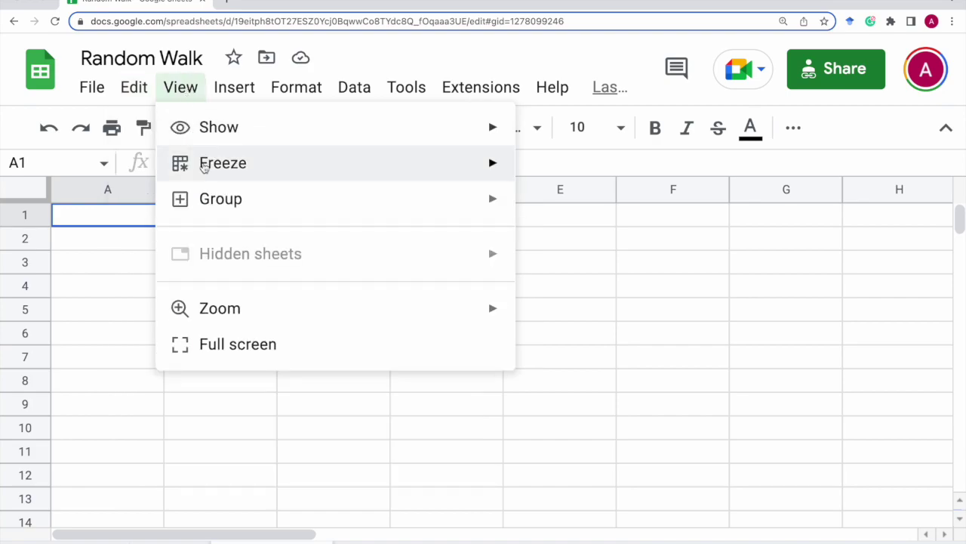
mouse_move(370, 176)
click(556, 207)
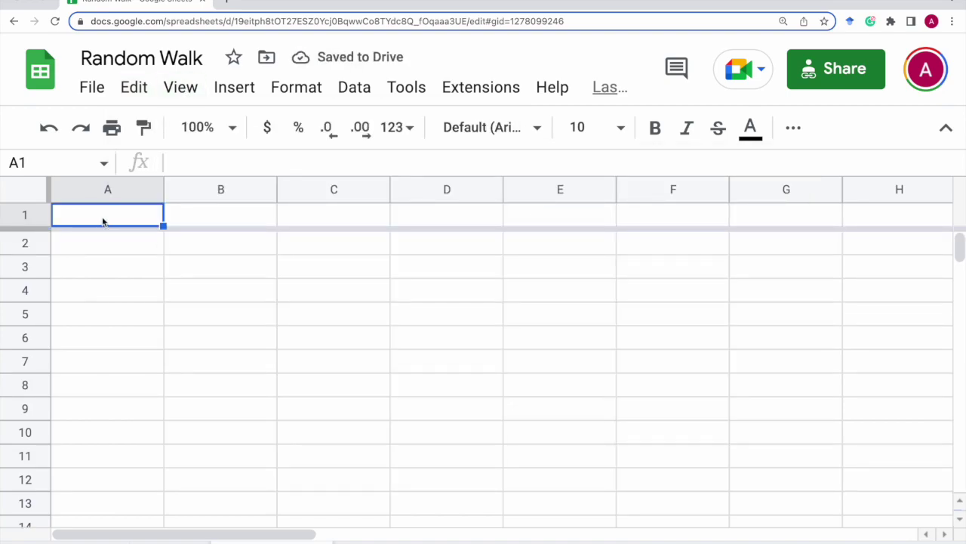
Enter the heading Parameters in A1, then the label lambda in A2 with the value 0.1 in B2
text(Parameters)
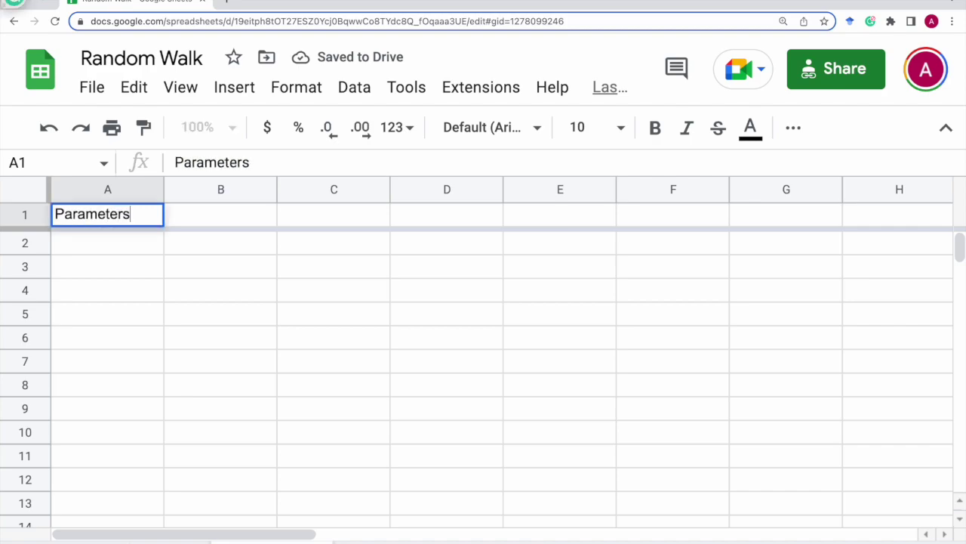
key(Return)
text(la)
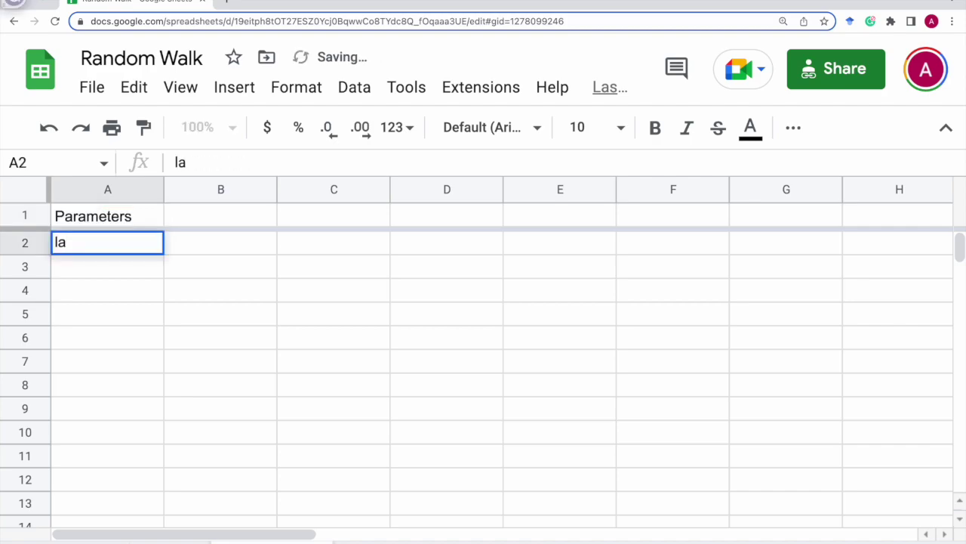
text(mbda)
key(Tab)
text(0.1)
key(Return)
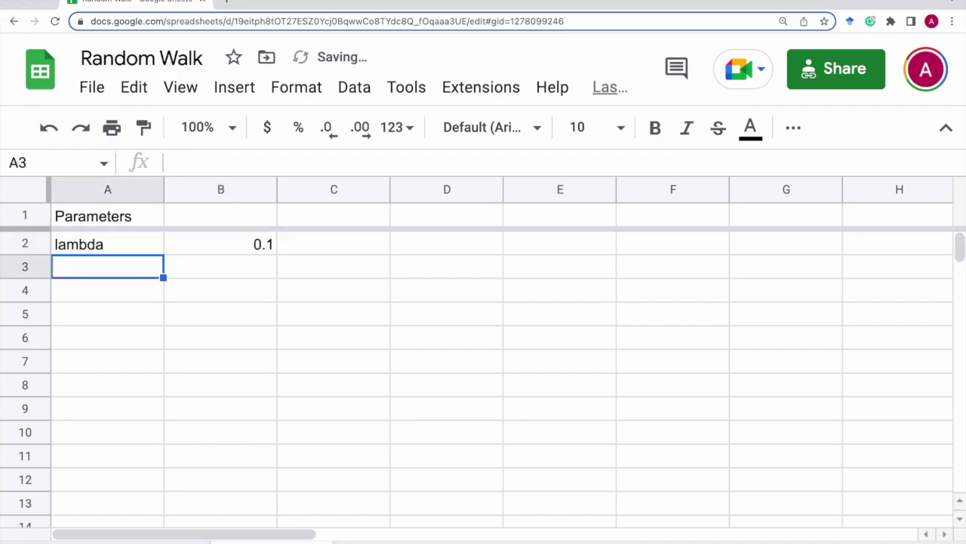
Add the parameter delta t in A3 with the value 0.1 in B3
text(delta t)
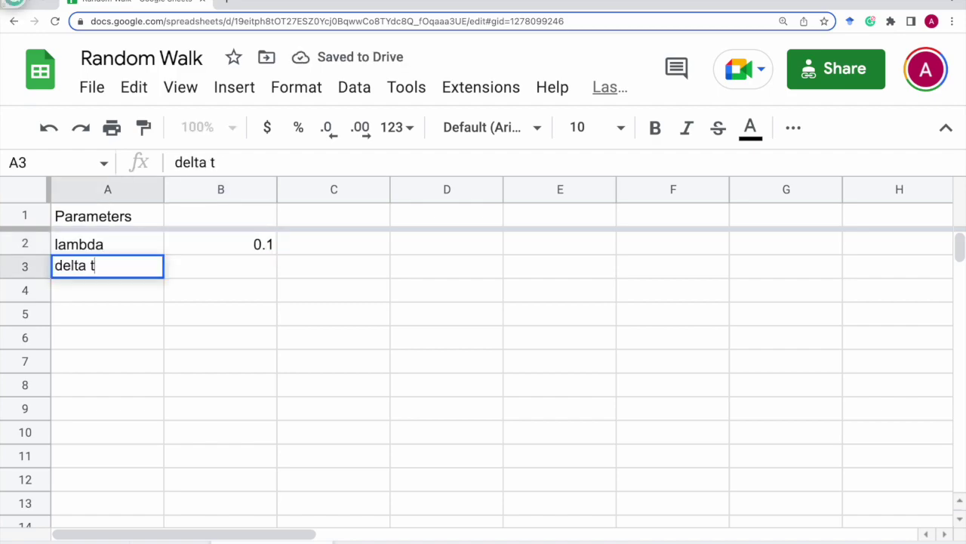
key(Tab)
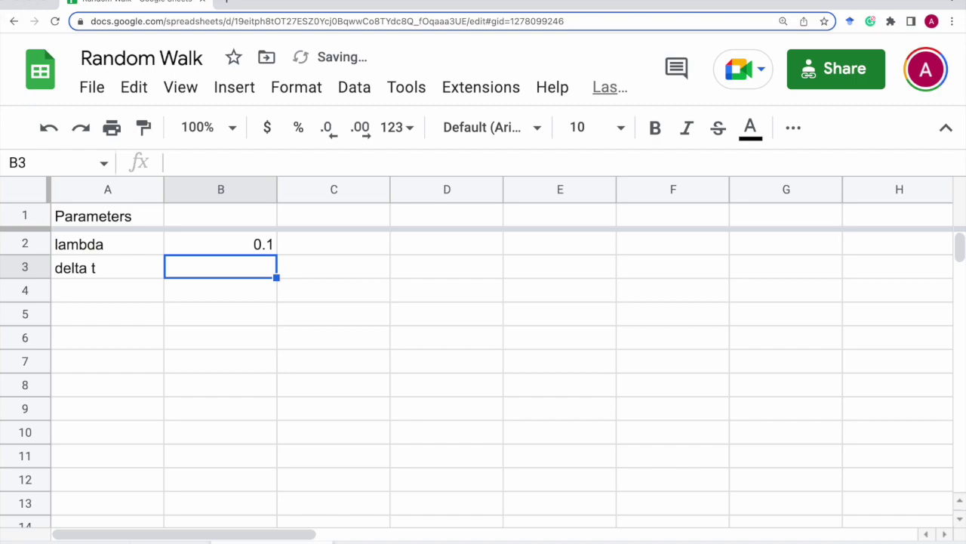
text(0.1)
key(Return)
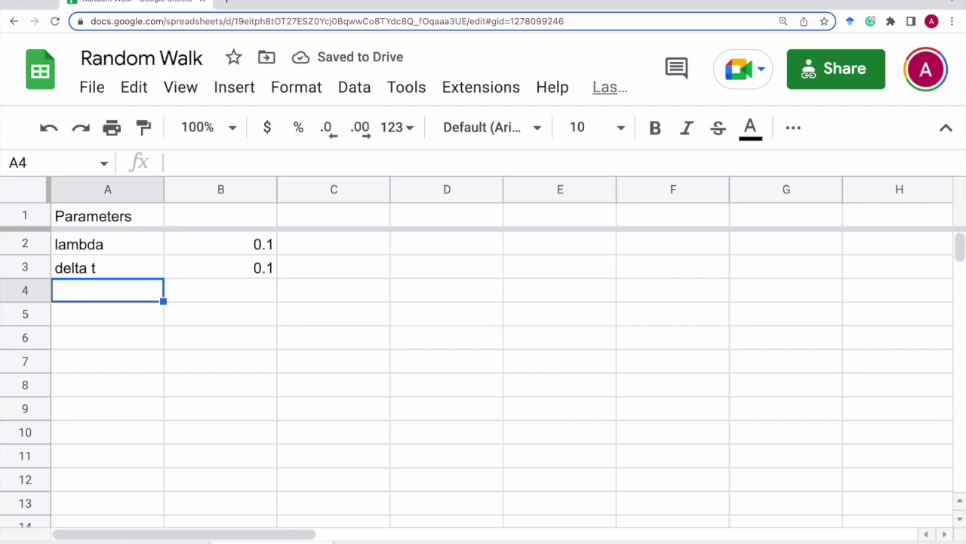
Label A4 as probability and enter the formula =1 - exp(-B2*B3) in B4
text(p)
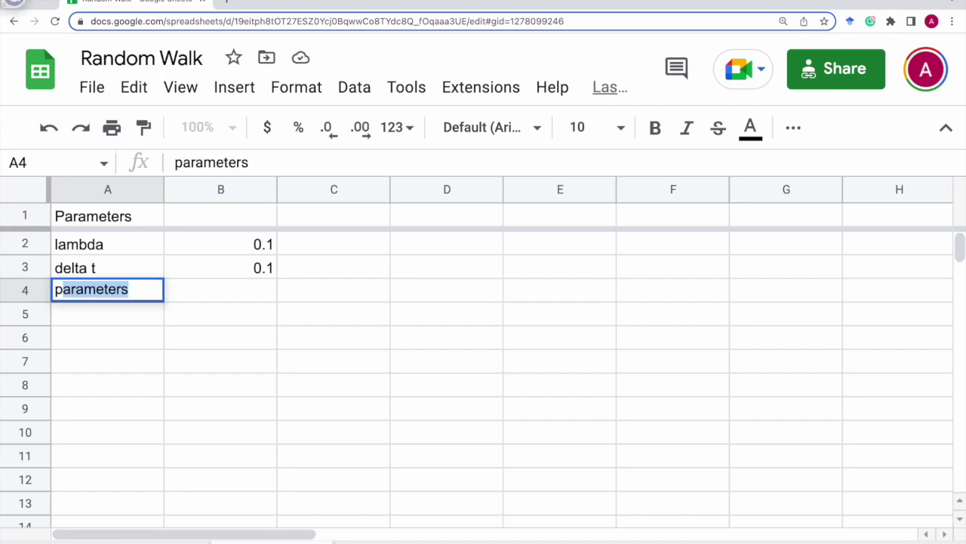
text(robability)
key(Tab)
text(=1 - )
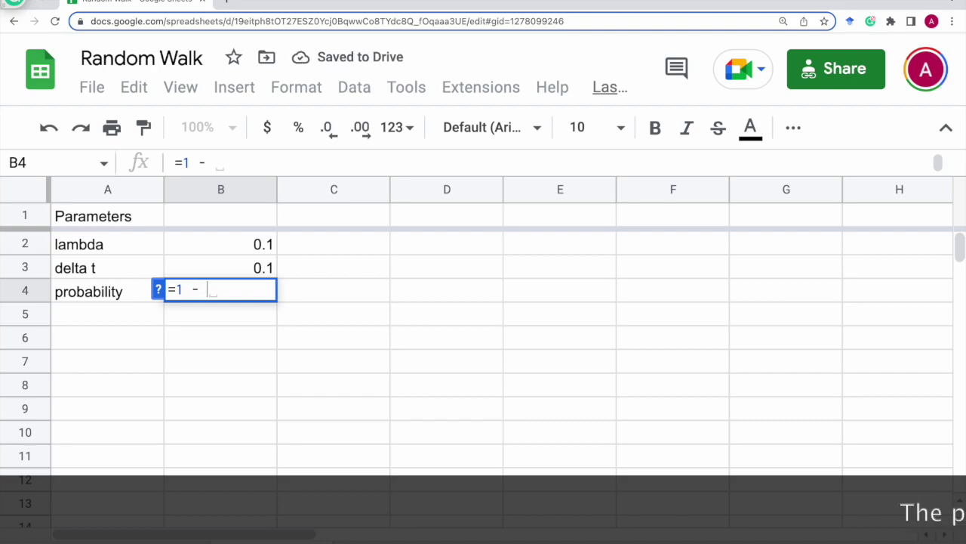
text(exp(-)
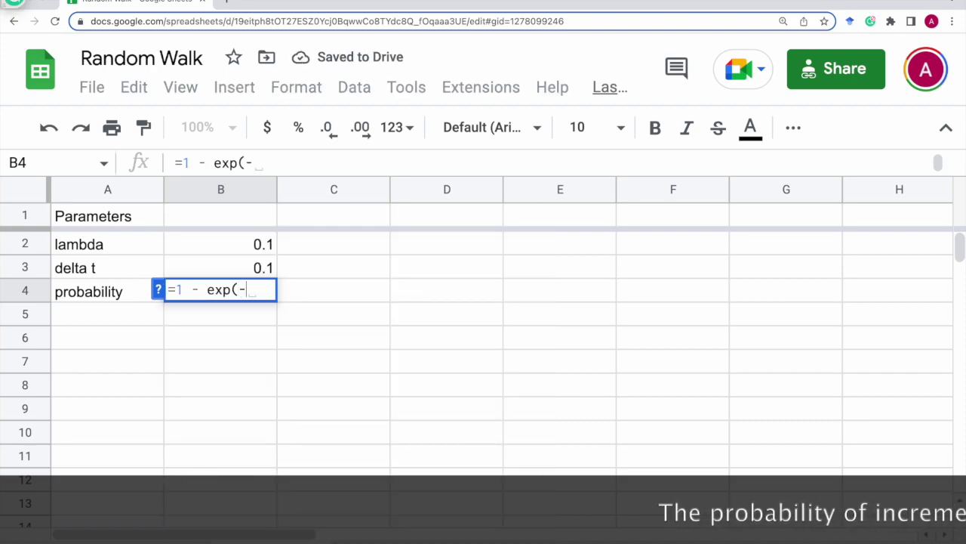
click(180, 242)
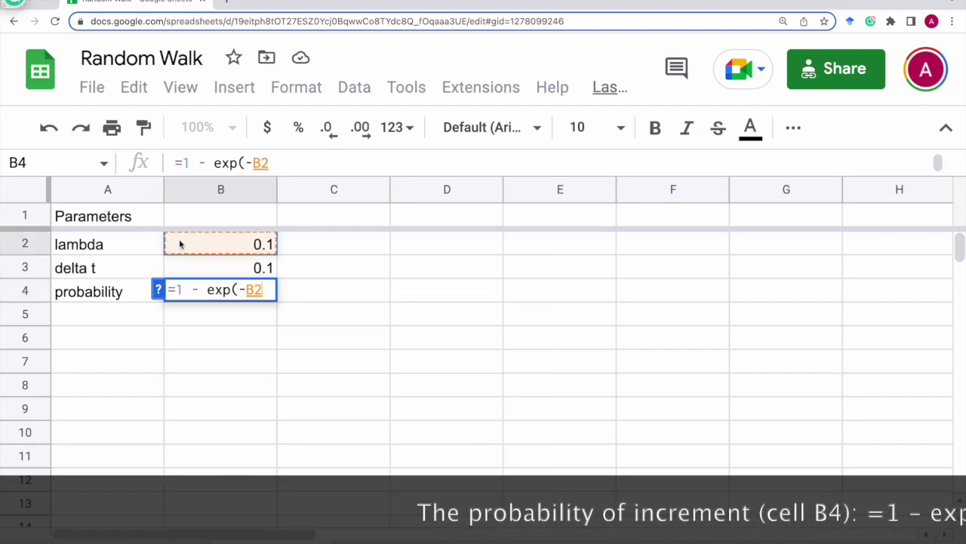
text(*)
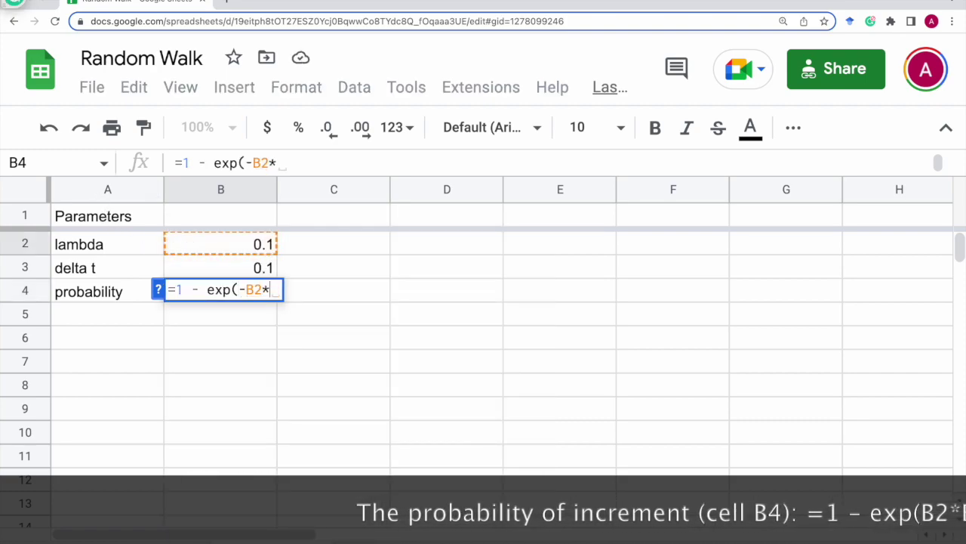
click(224, 272)
text())
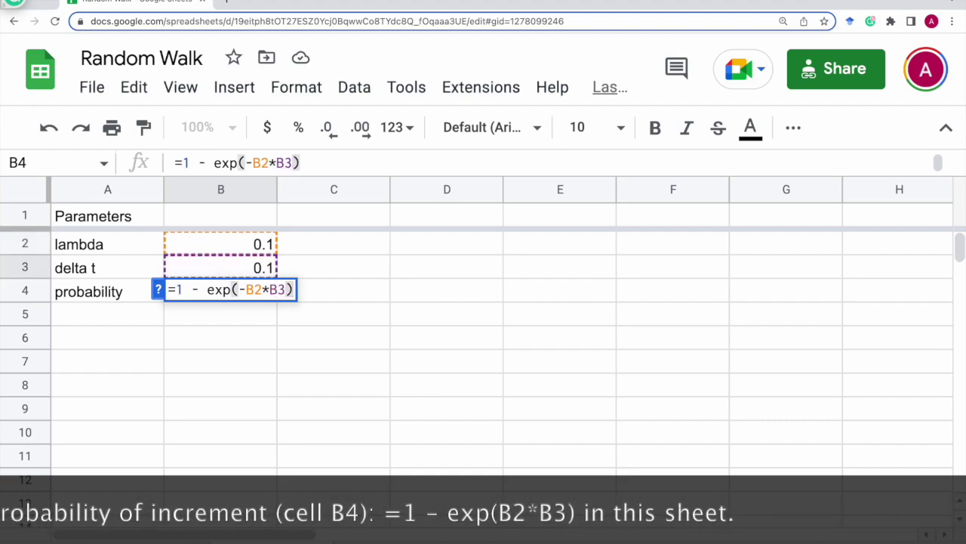
key(Tab)
click(209, 288)
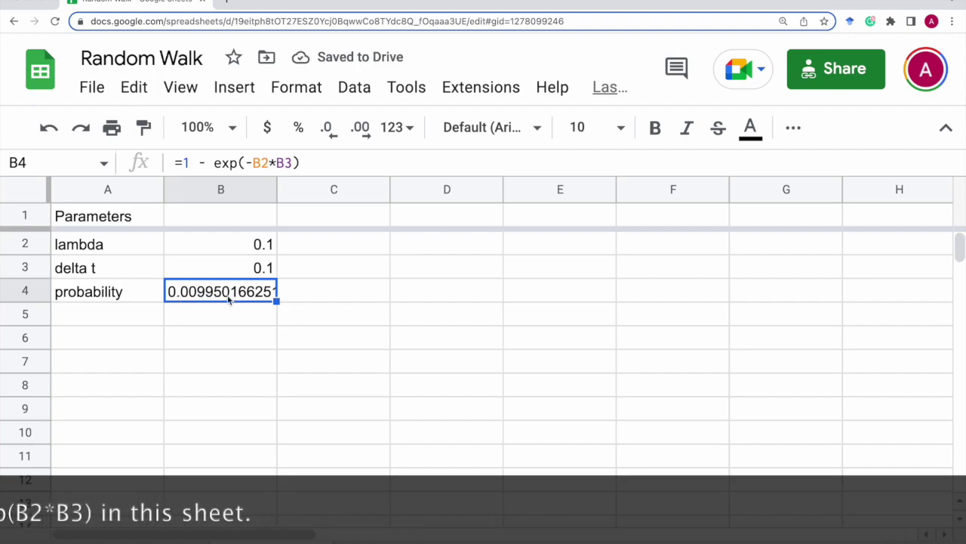
Add the heading steps in C1 and fill the column from C2 with =sequence(1000)
click(338, 217)
text(steps)
key(Return)
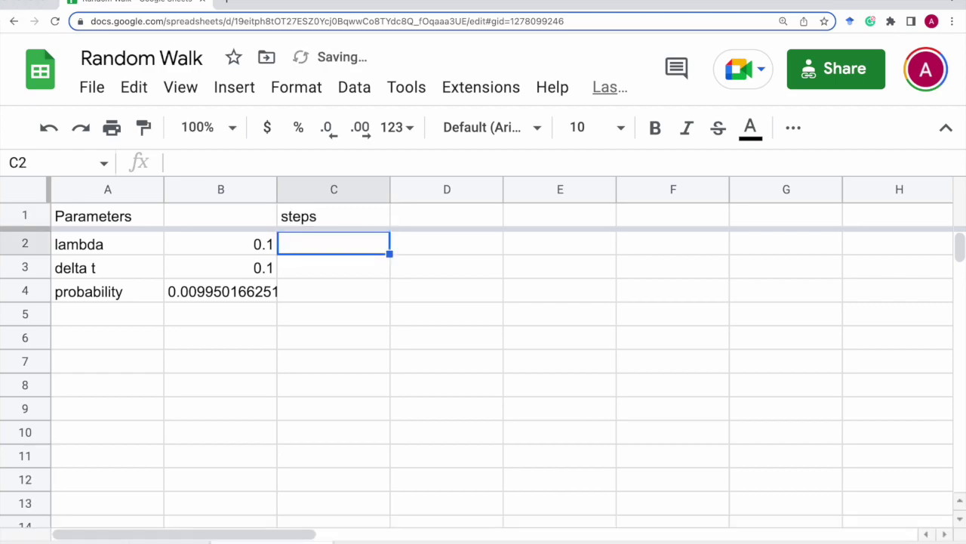
text(=)
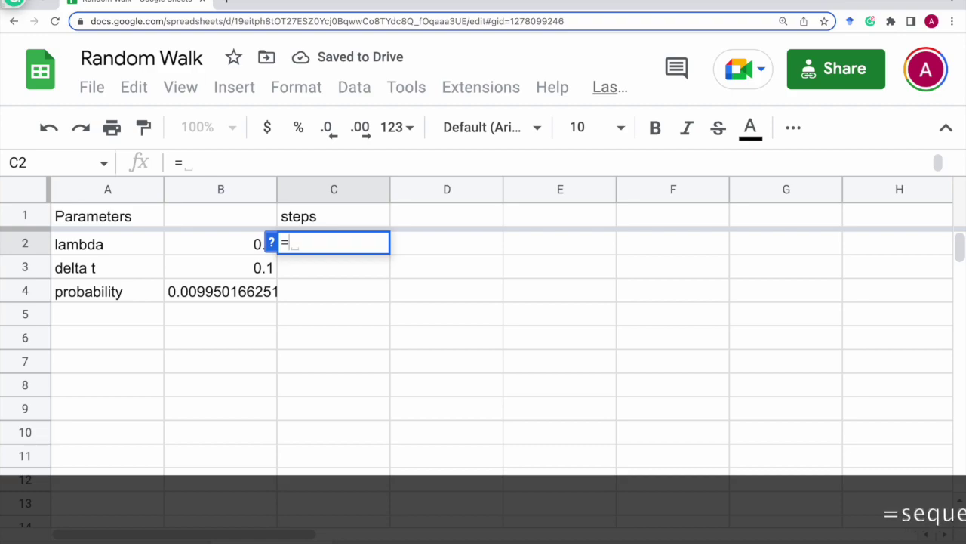
text(sequence(1000))
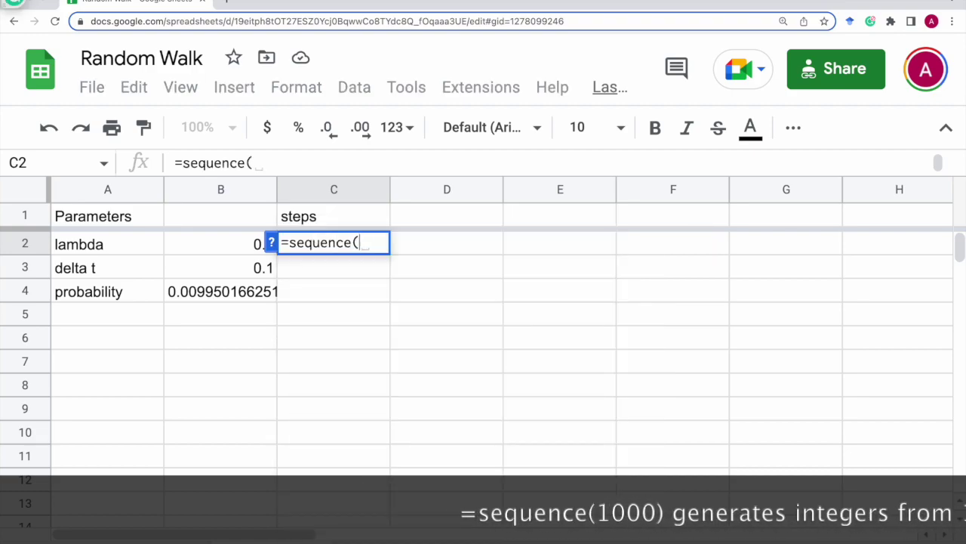
key(Tab)
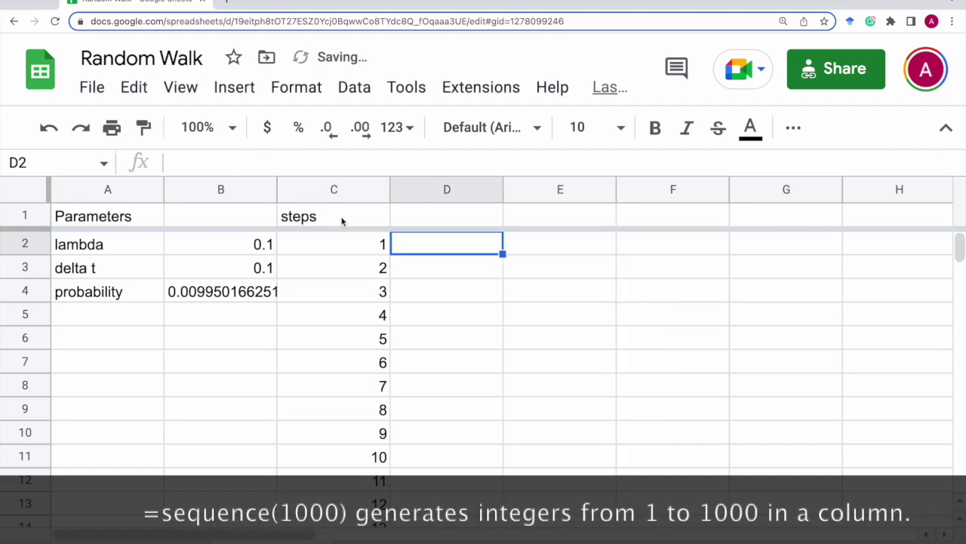
Enter the heading time in D1
click(448, 205)
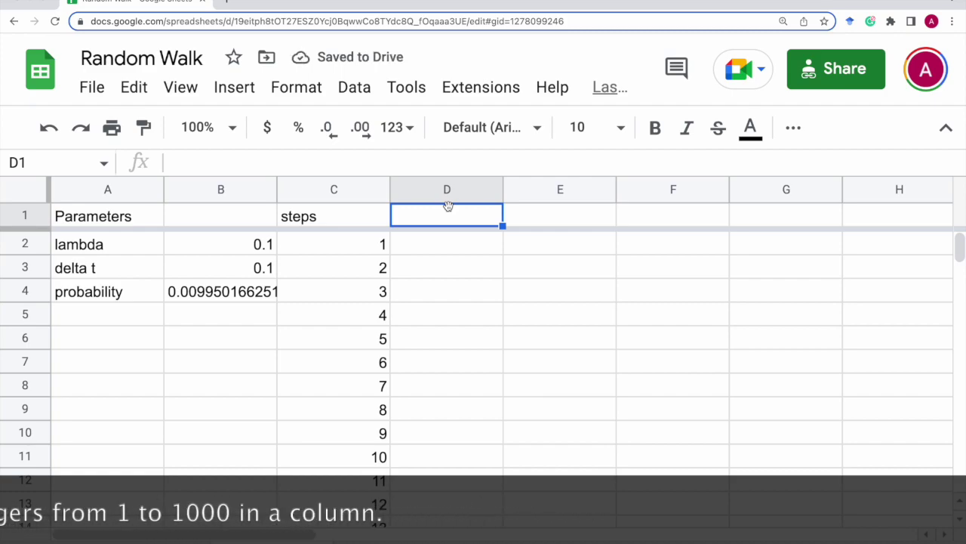
text(time)
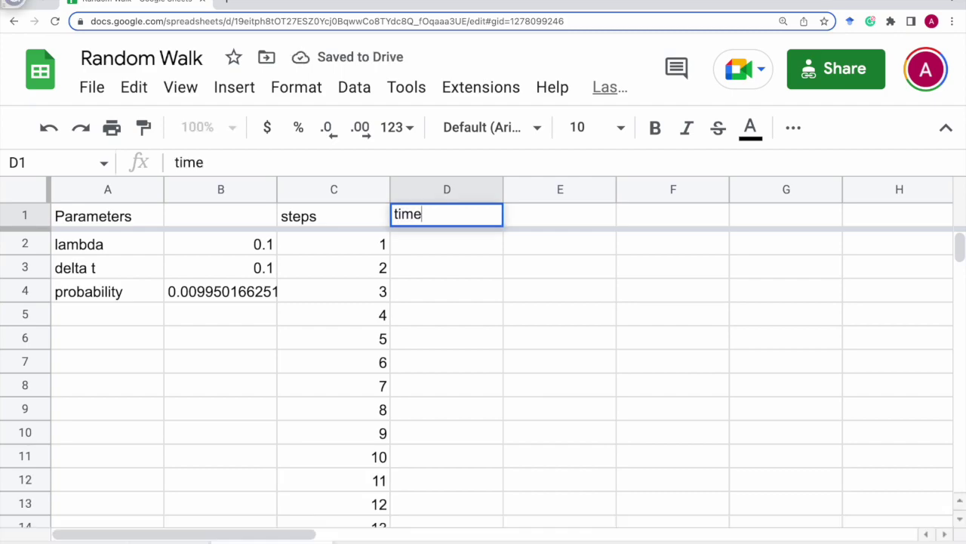
key(Return)
Enter the formula =(C2-1)*$B$3 in D2, using an absolute reference to the delta t cell
text(=(C)
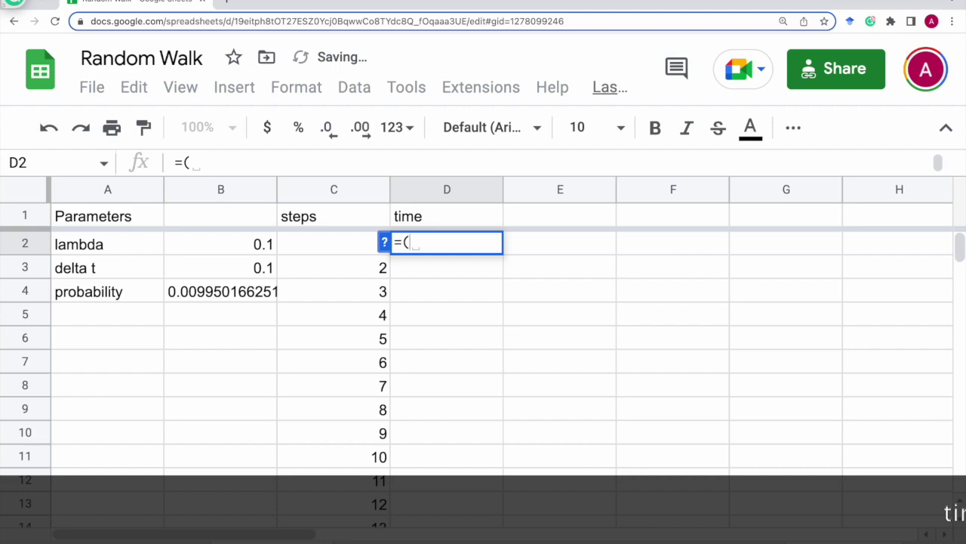
click(376, 242)
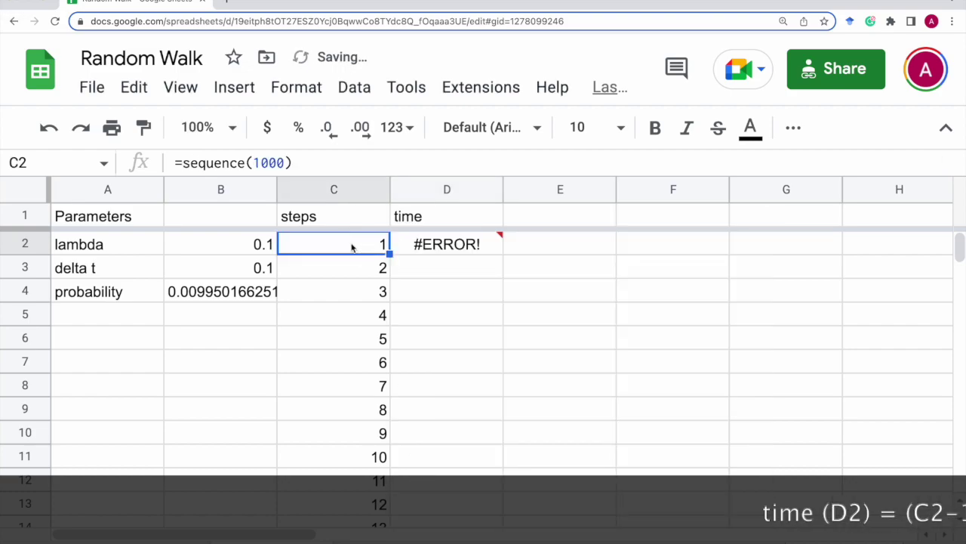
key(Right)
text(=)
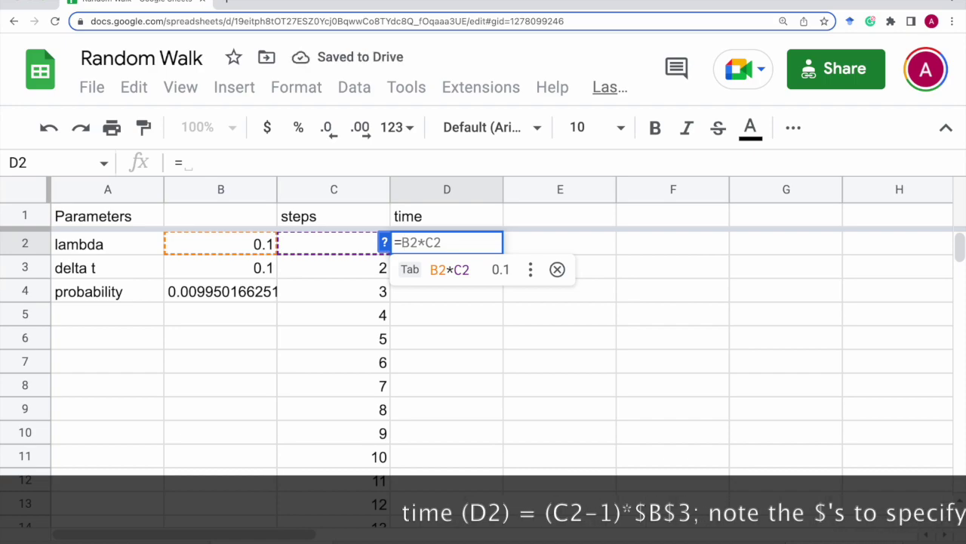
text((C2-1)*)
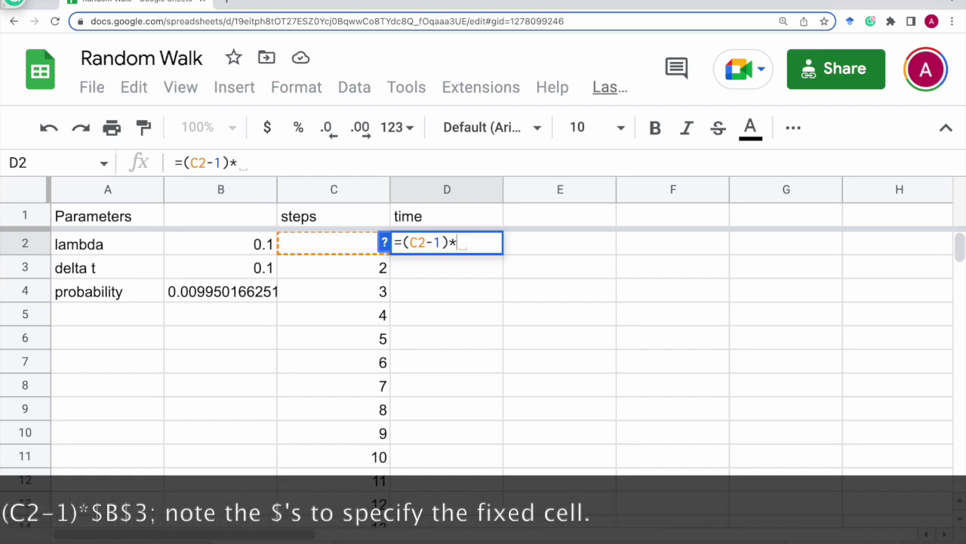
text($B$)
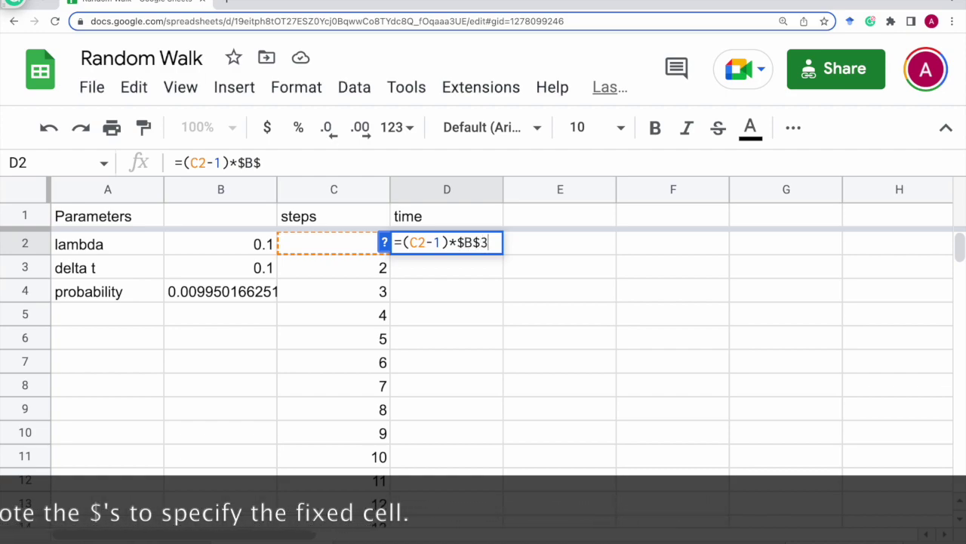
text(3)
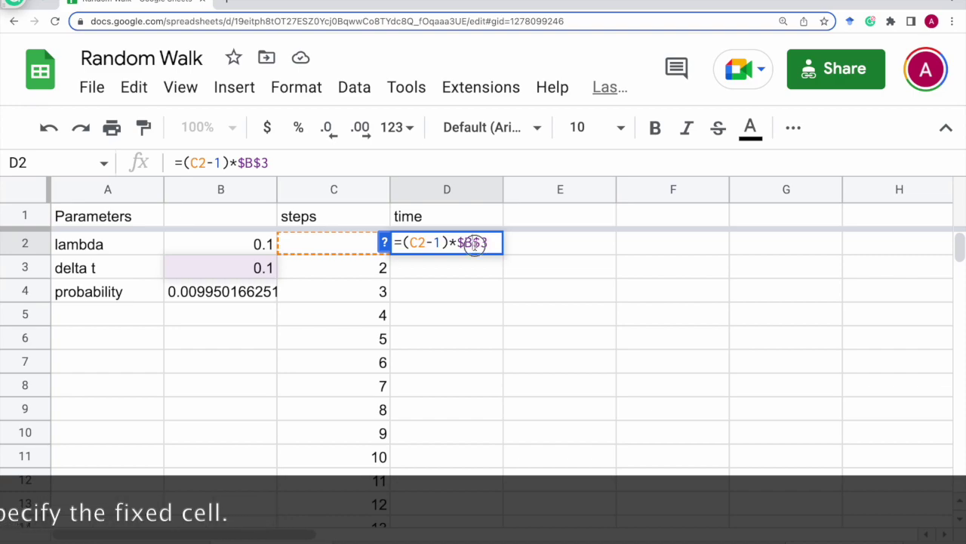
drag(488, 242, 459, 242)
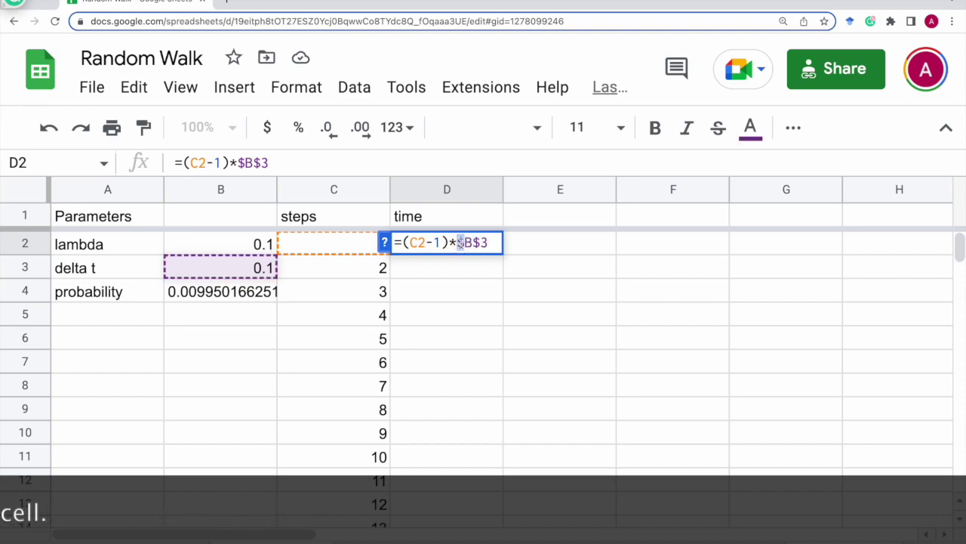
click(248, 269)
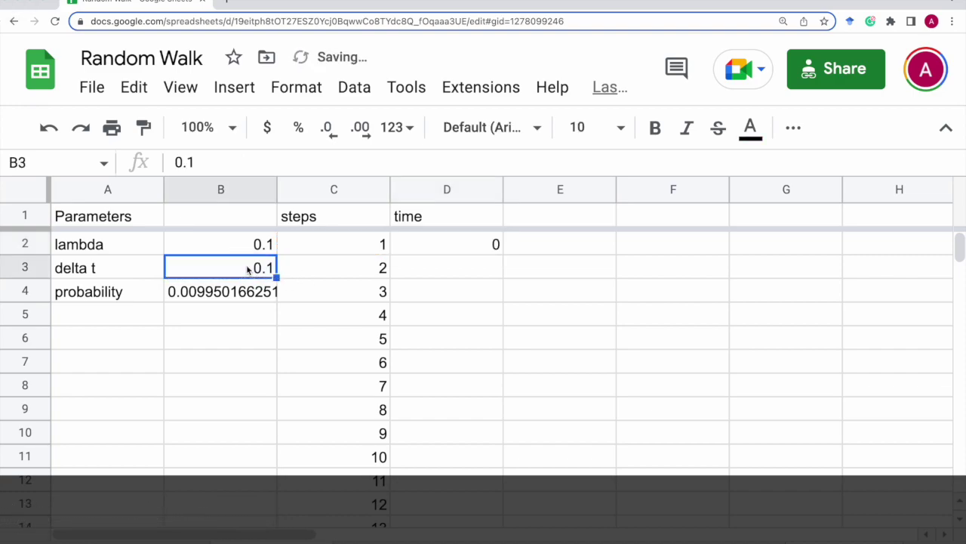
Copy the time formula from D2 down through D1001 so every step has a time value
click(455, 245)
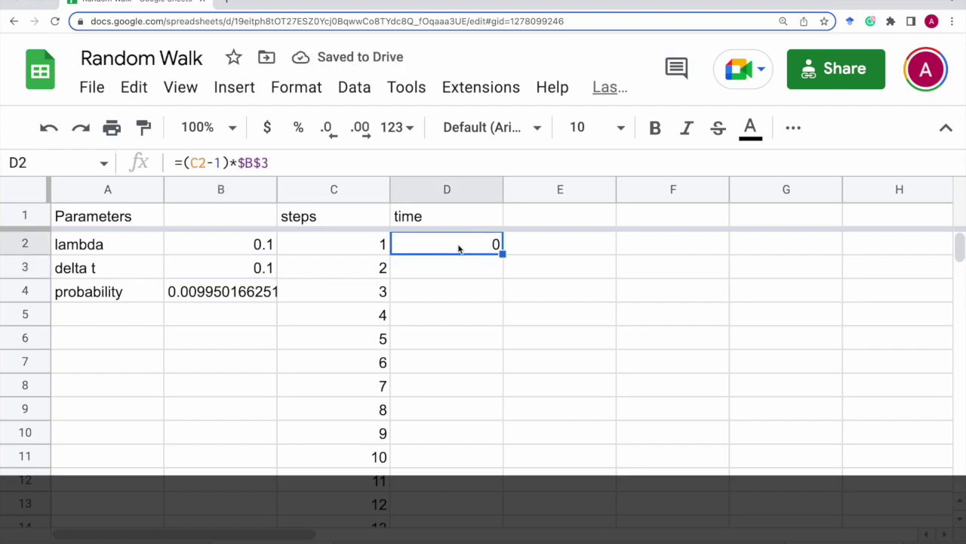
key(ctrl+c)
click(459, 269)
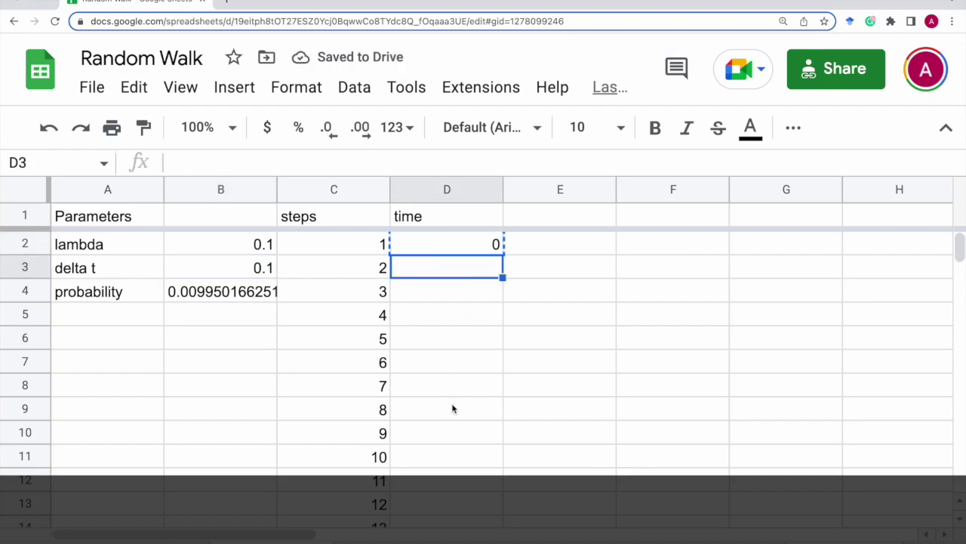
scroll(453, 408, down, 20)
scroll(453, 409, down, 20)
scroll(453, 408, down, 20)
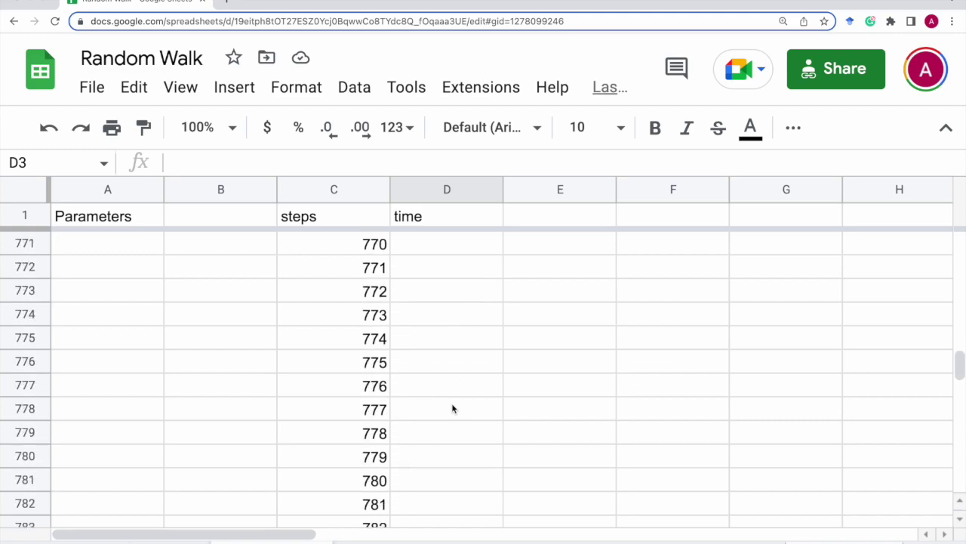
scroll(452, 408, down, 20)
scroll(453, 409, down, 12)
scroll(453, 409, up, 5)
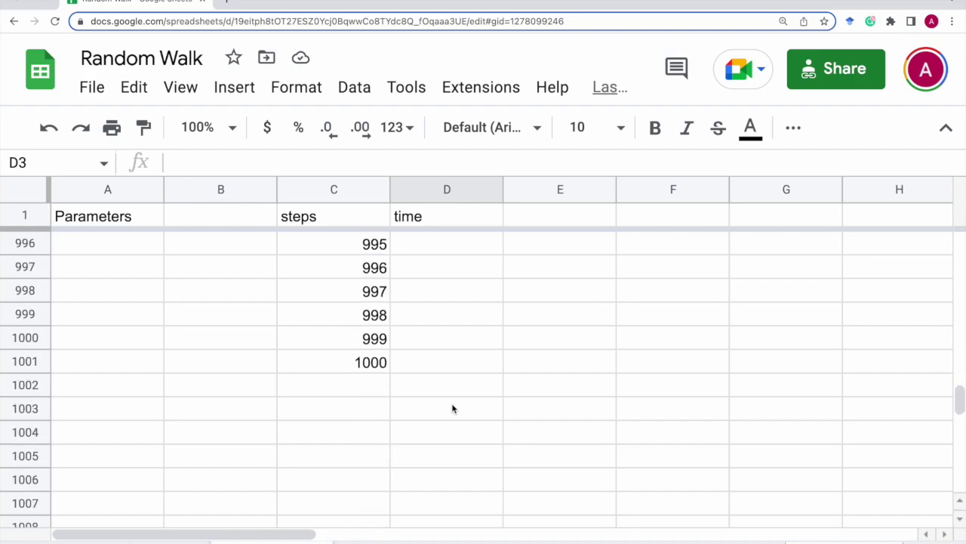
shift+click(476, 363)
key(ctrl+d)
key(ctrl+Home)
Enter the heading increment in E1
click(567, 249)
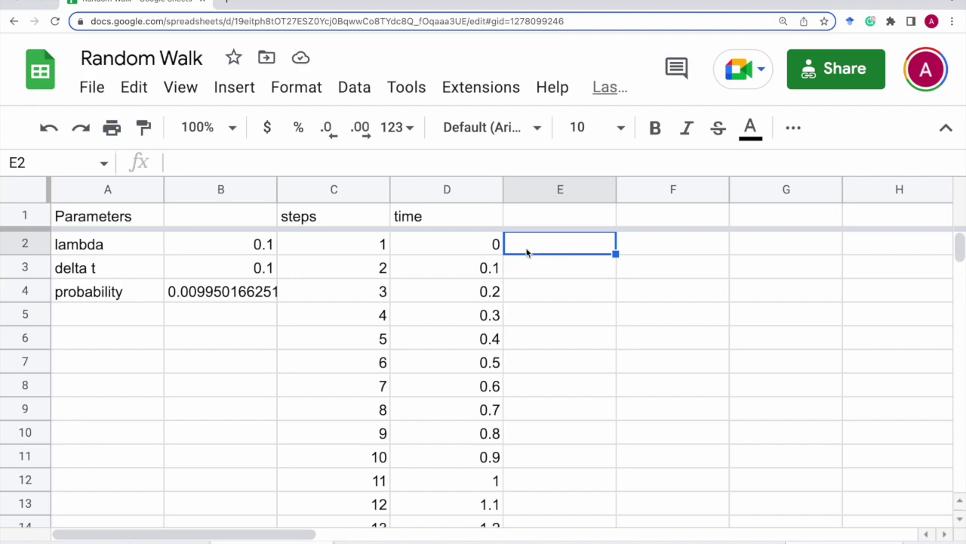
click(541, 218)
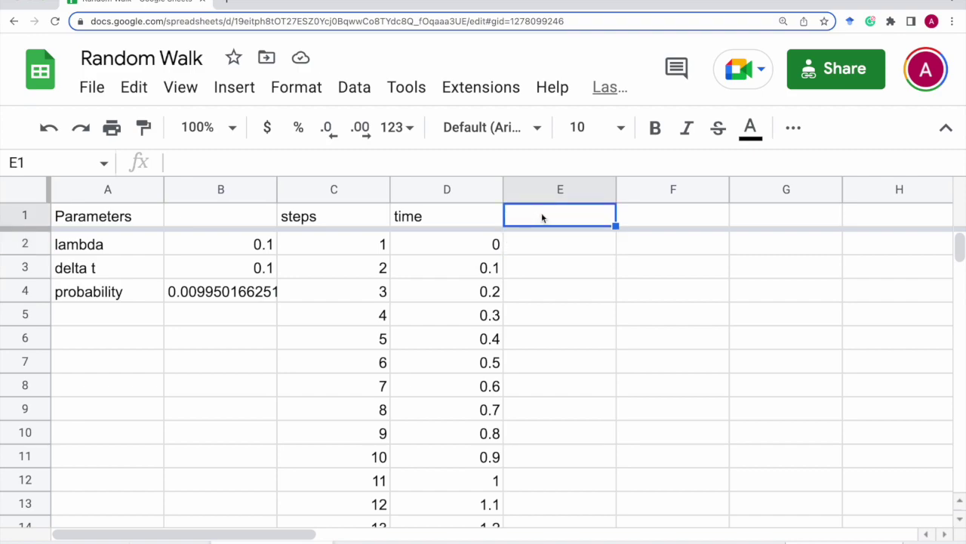
text(increment)
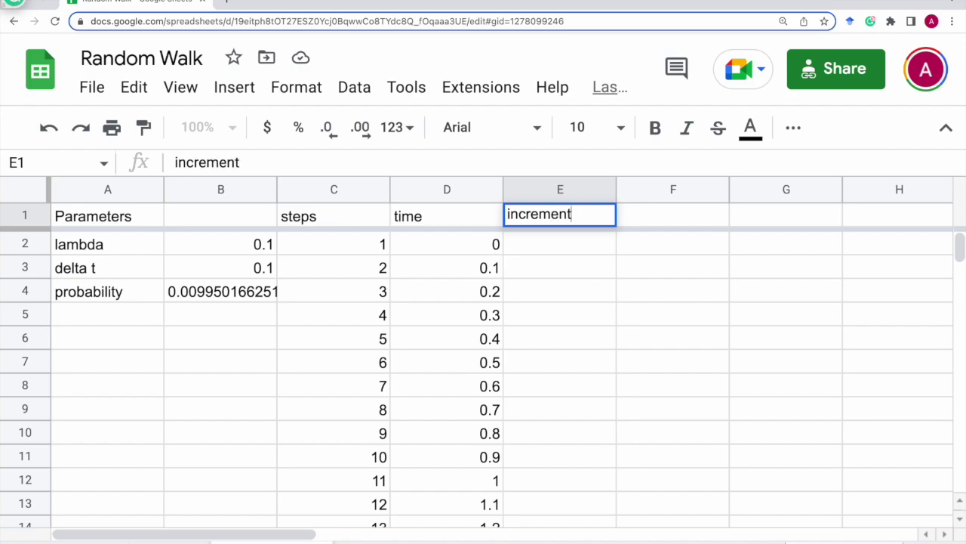
key(Return)
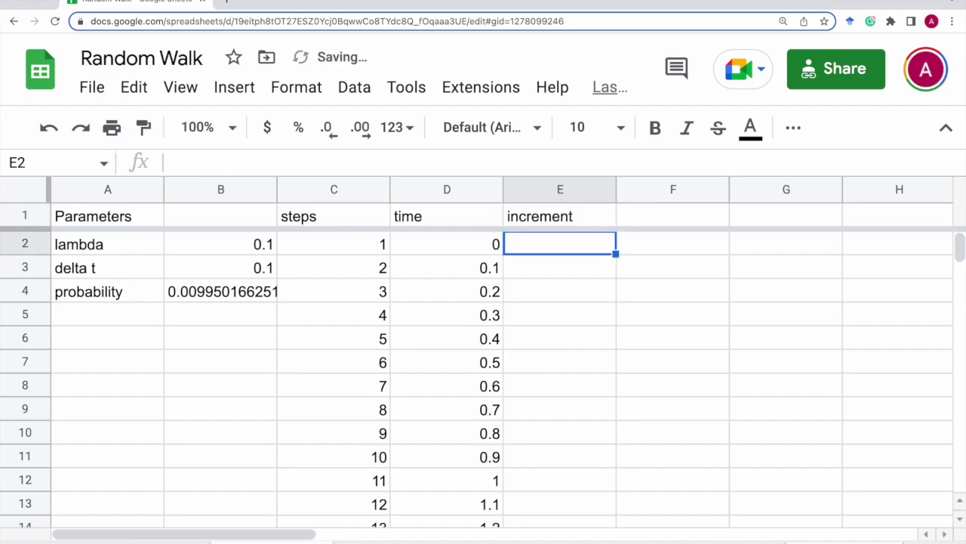
Enter the formula =if(rand()<$B$4,1,0) in E3 and accept the suggested autofill for the rest of the increment column
click(559, 268)
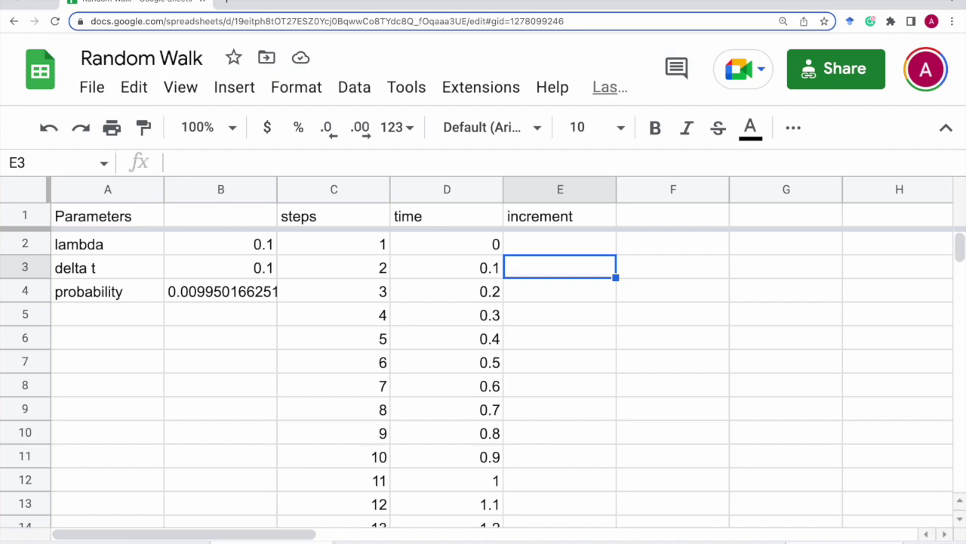
text(=)
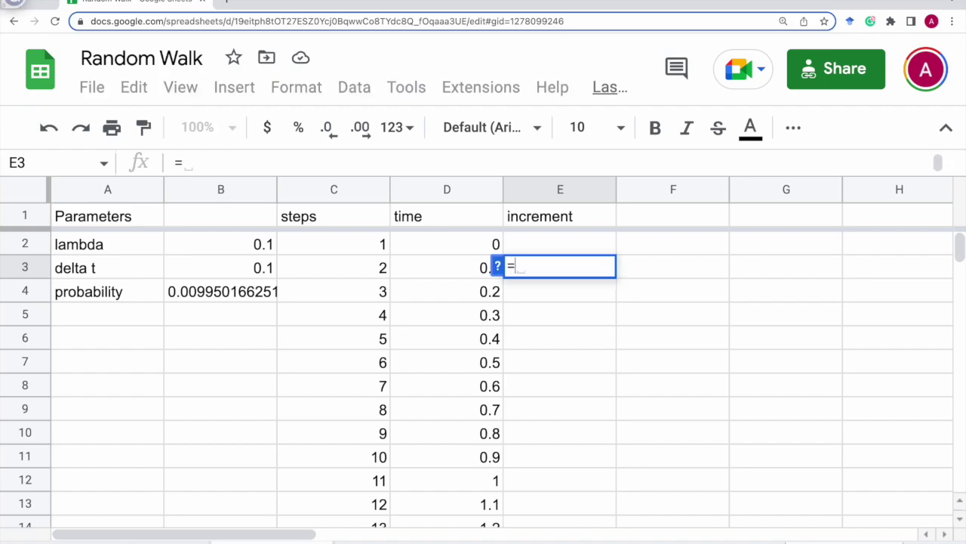
text(if(rand)
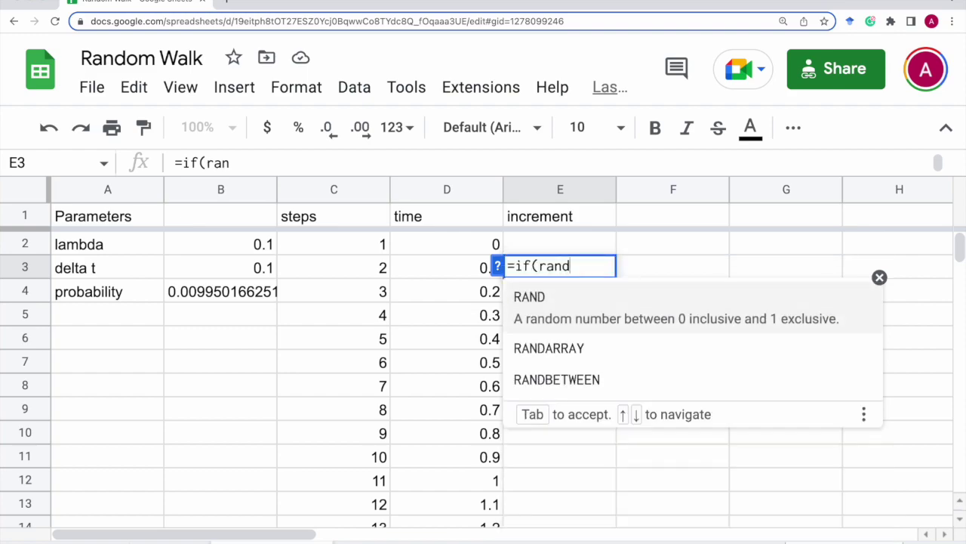
text(())
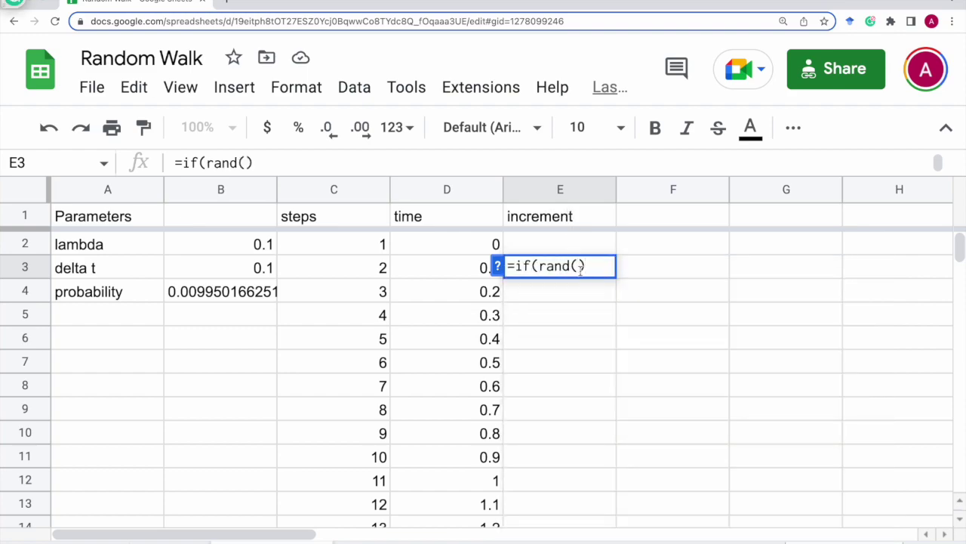
text(<)
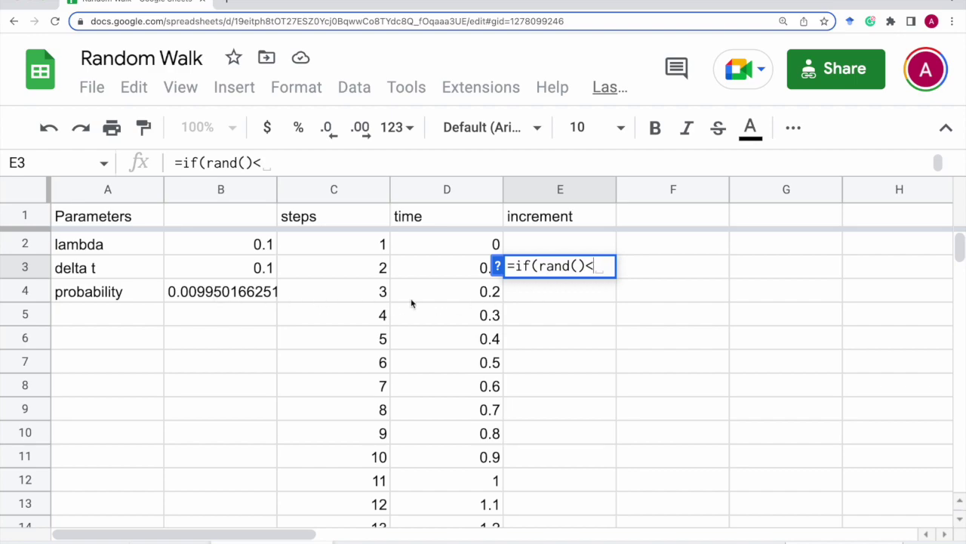
text($B$4))
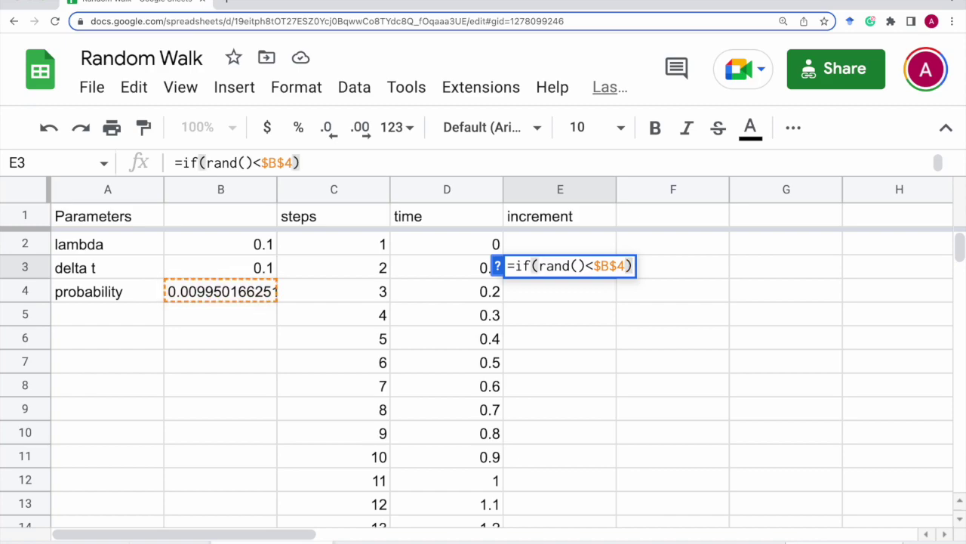
text(,1,)
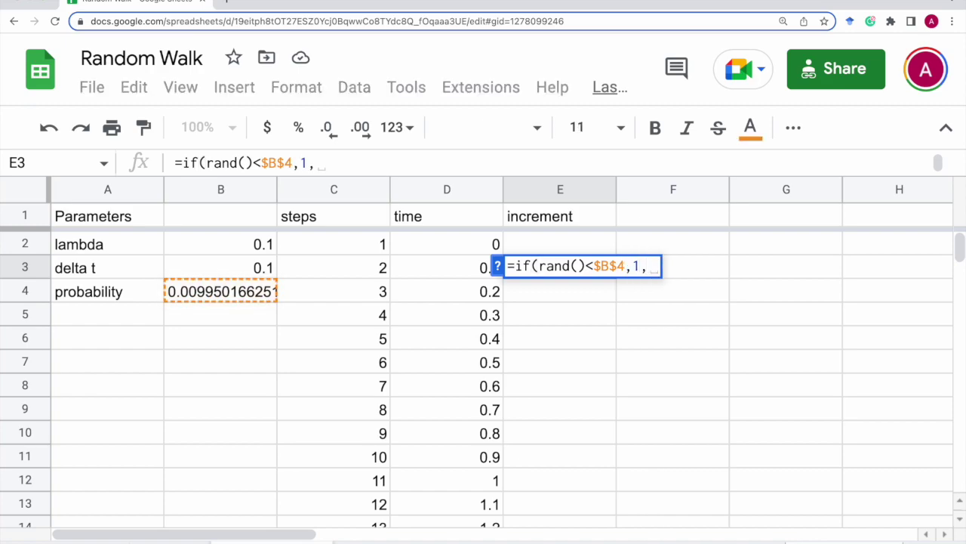
text(0))
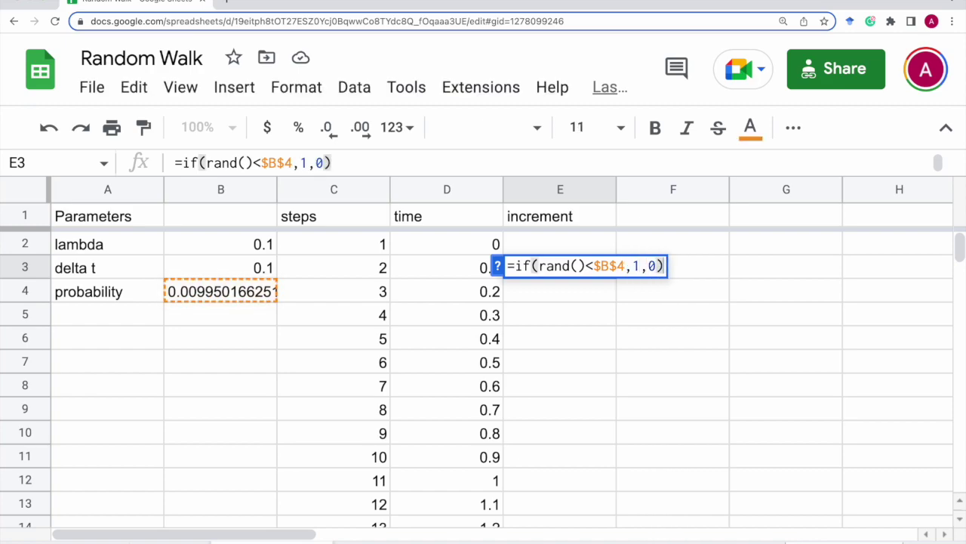
key(Return)
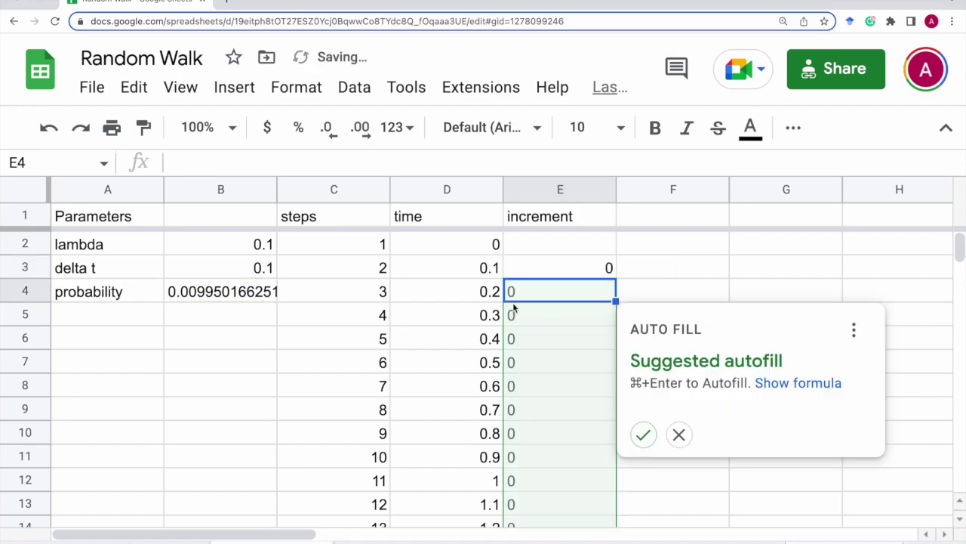
click(642, 434)
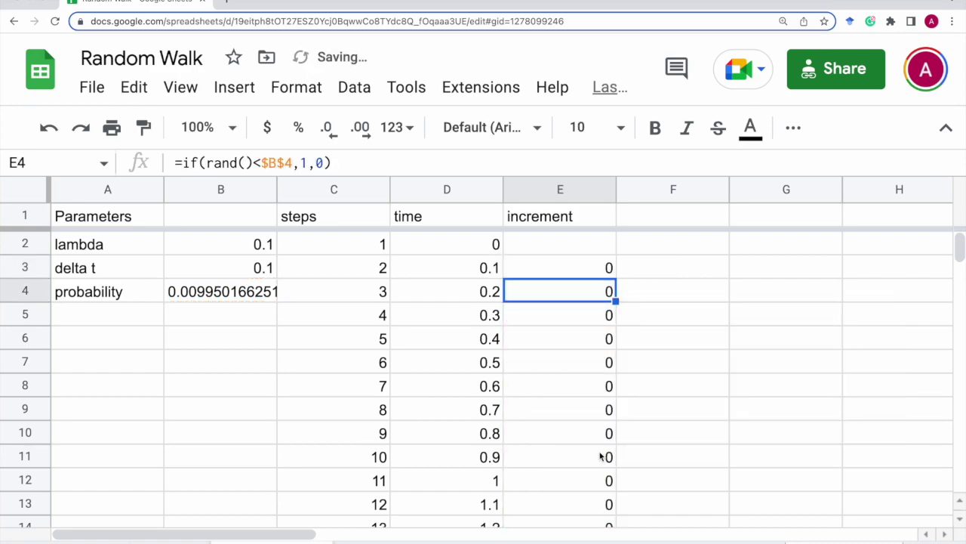
scroll(603, 456, down, 3)
scroll(602, 456, down, 15)
scroll(601, 456, up, 20)
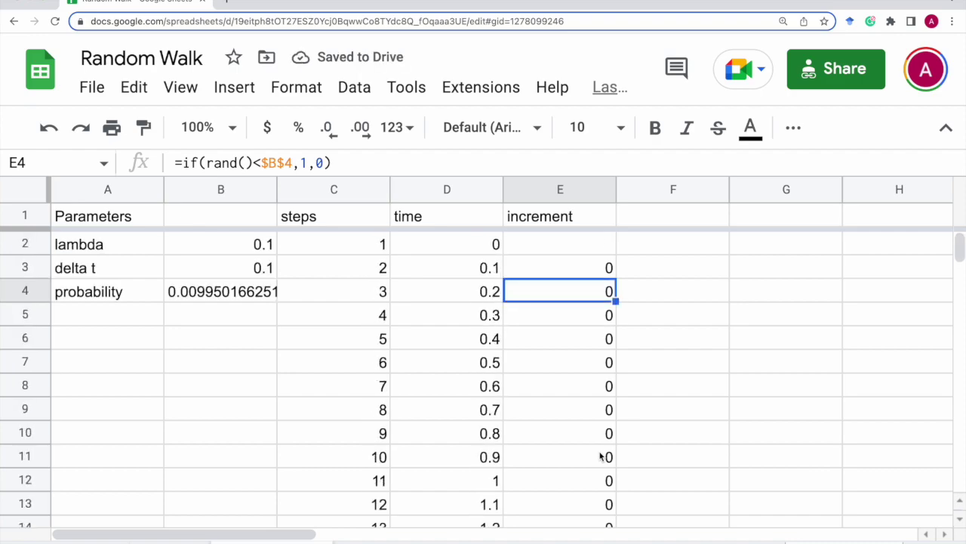
Enter the heading N(t) in F1 and the starting value 0 in F2
click(659, 221)
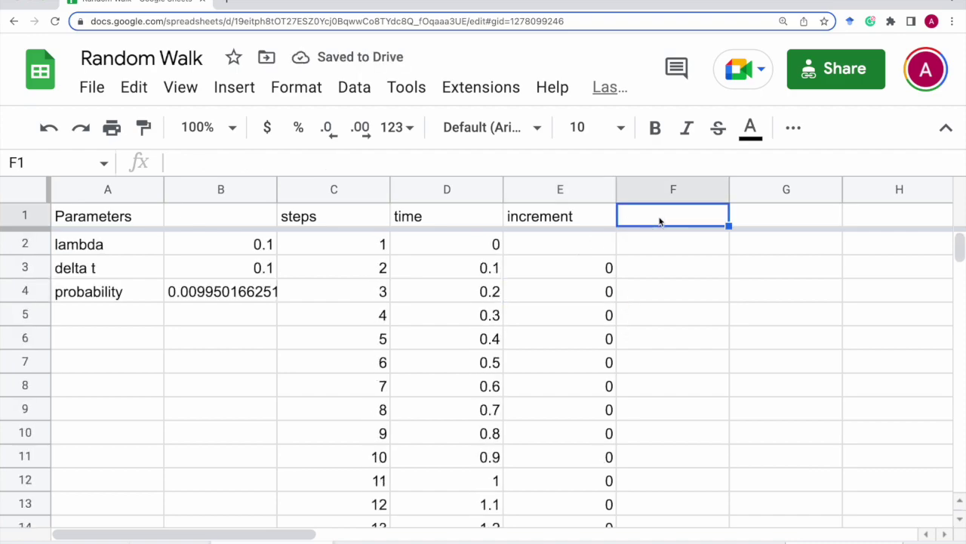
text(N(t))
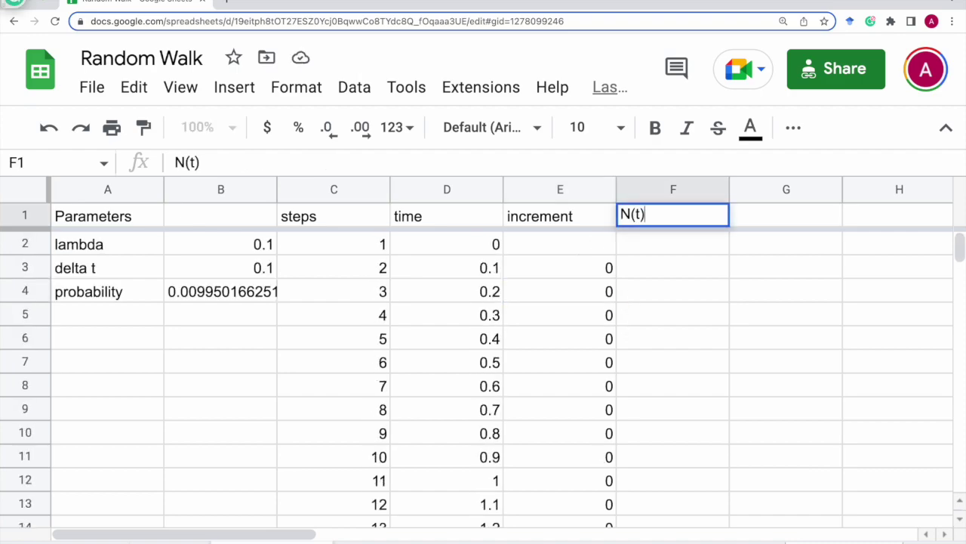
key(Return)
text(0)
key(Return)
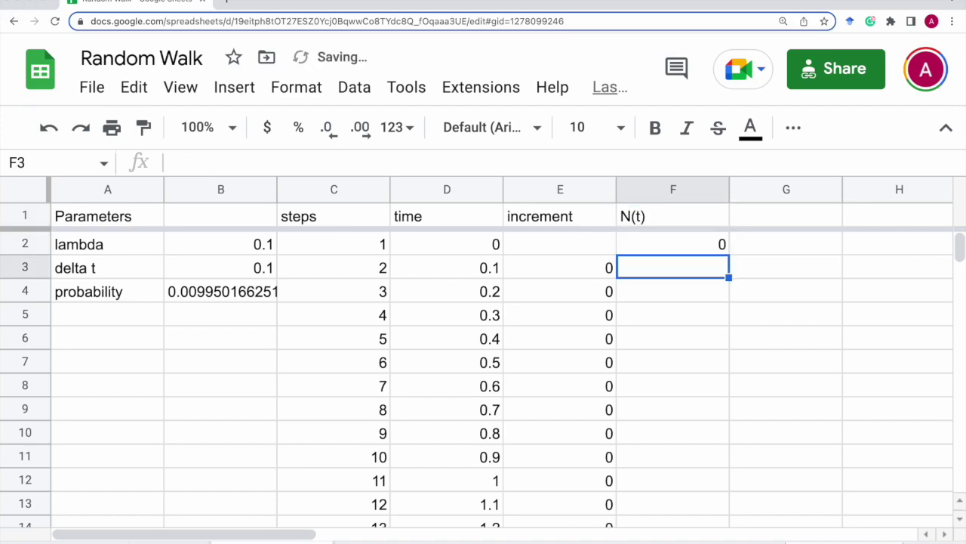
Enter the formula =F2+E3 in F3, accept the suggested autofill for the N(t) column, and check the filled rows
text(=)
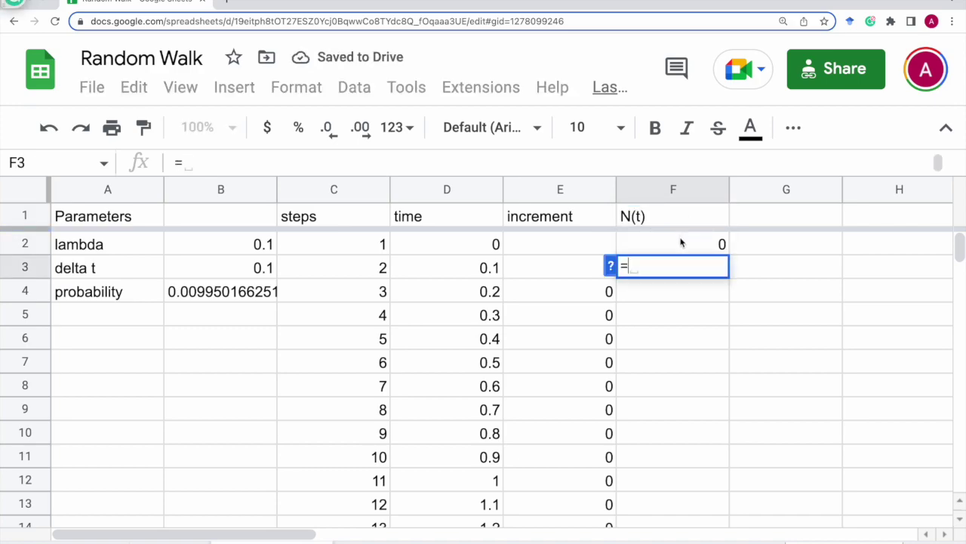
click(682, 242)
text(+)
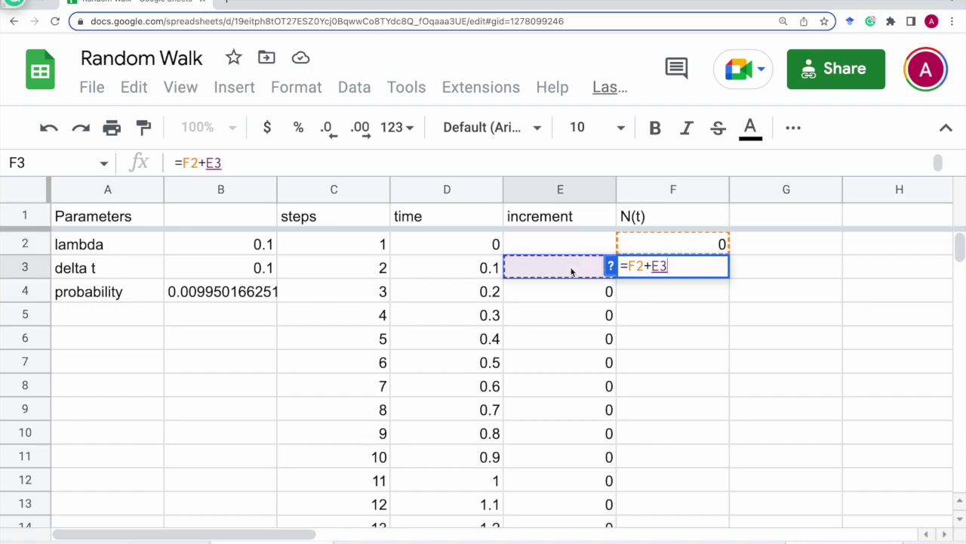
key(Return)
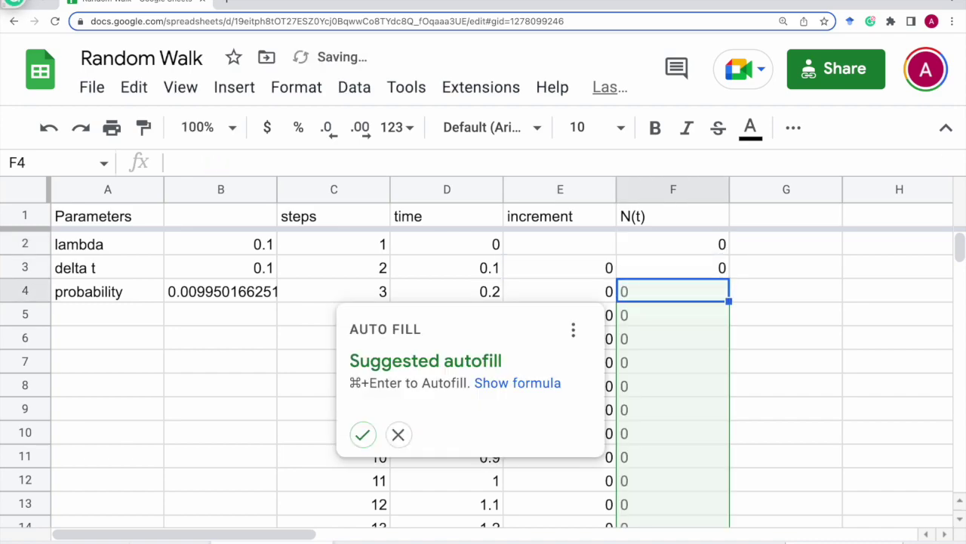
click(373, 437)
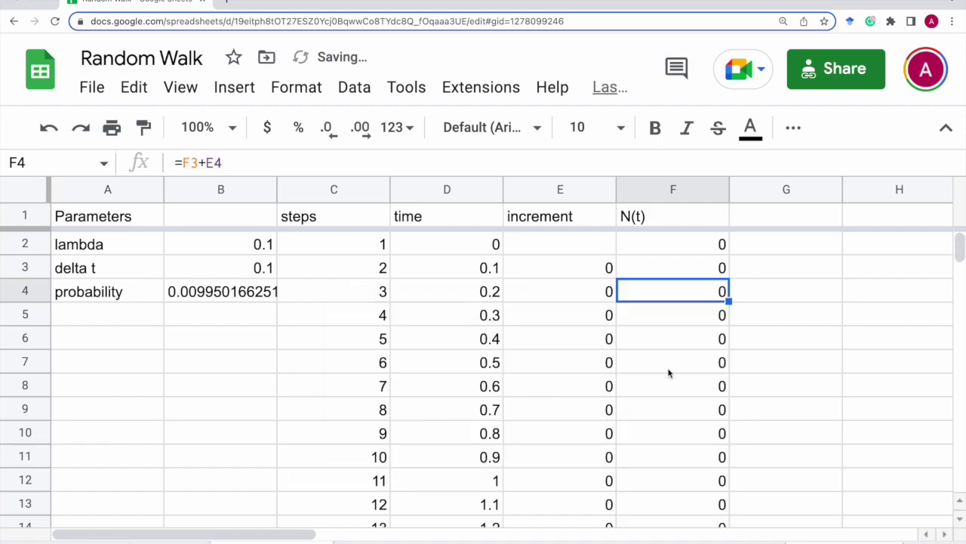
scroll(668, 372, down, 20)
scroll(668, 372, down, 20)
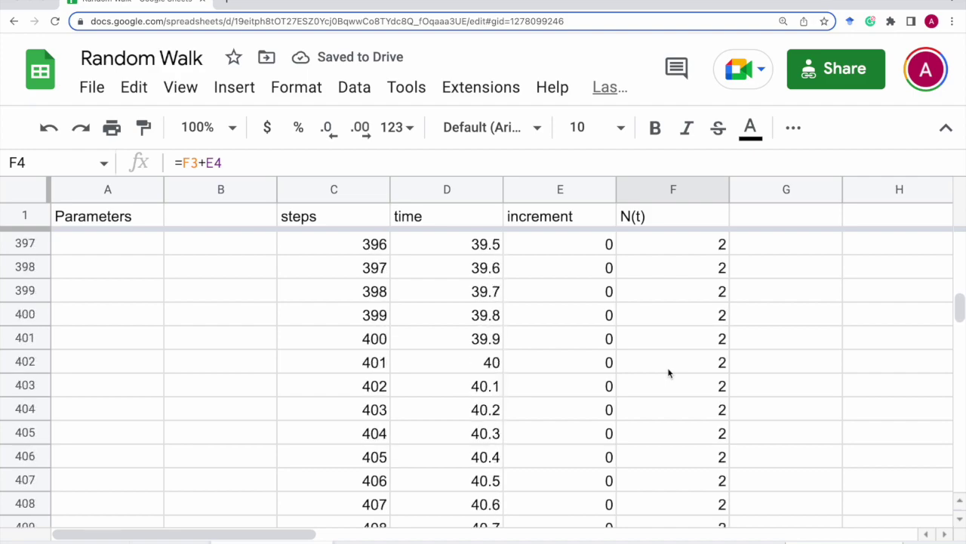
scroll(668, 372, down, 20)
scroll(668, 372, up, 20)
scroll(669, 372, up, 18)
Insert a chart from only the time and N(t) columns, D and F, leaving out the increment column
key(super+minus)
key(super+minus)
key(super+minus)
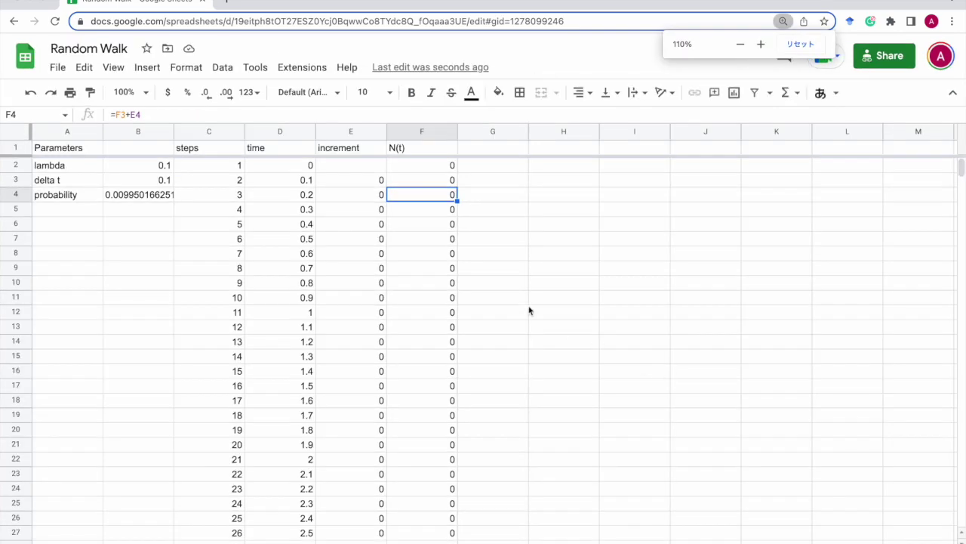
click(283, 132)
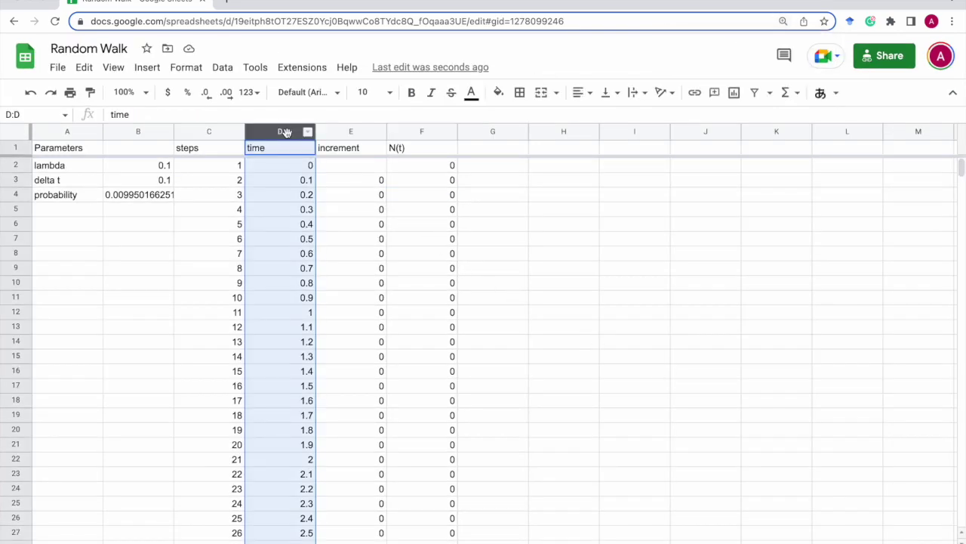
shift+click(419, 132)
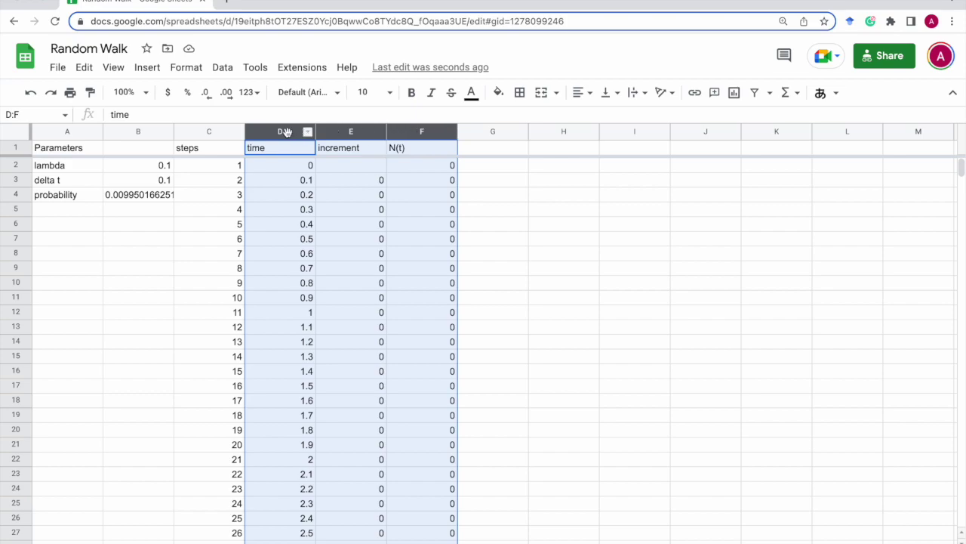
click(506, 183)
click(281, 131)
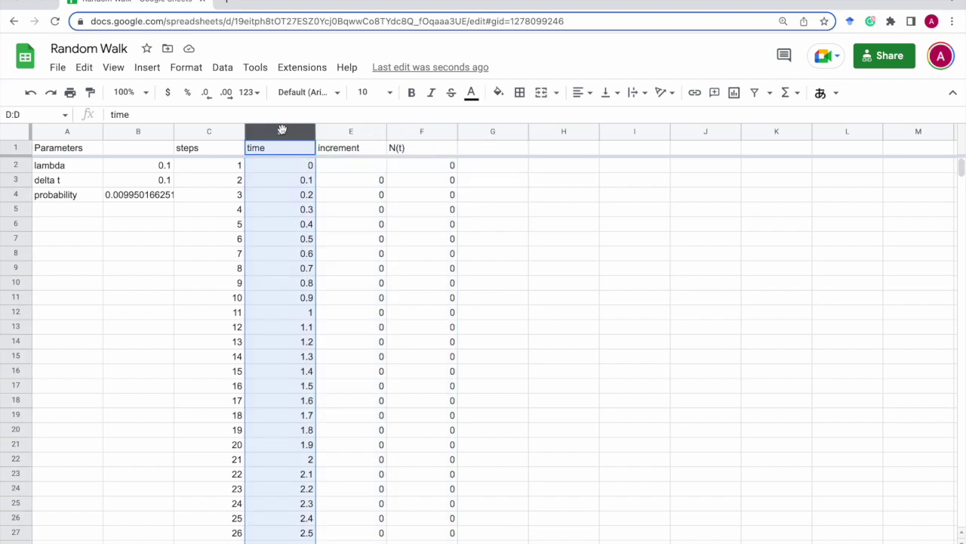
ctrl+click(428, 131)
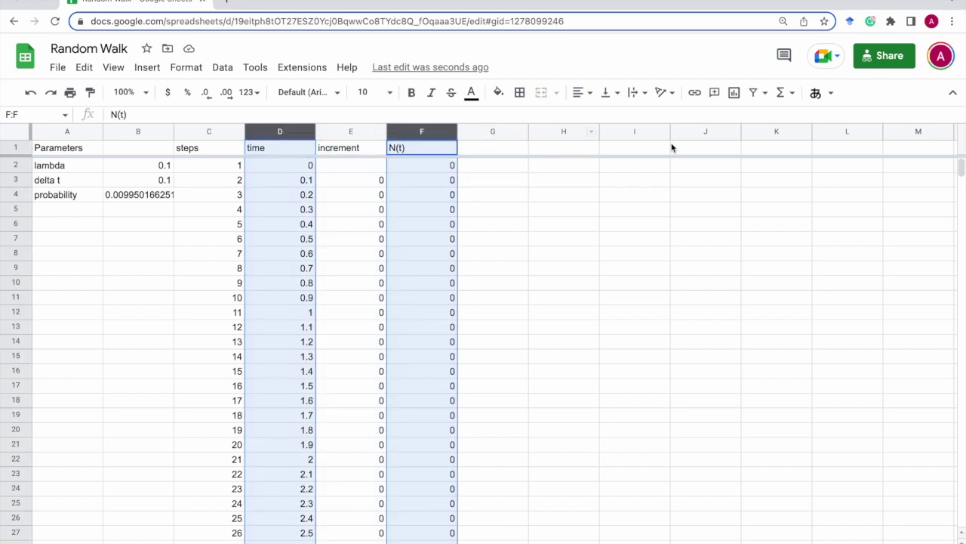
click(734, 92)
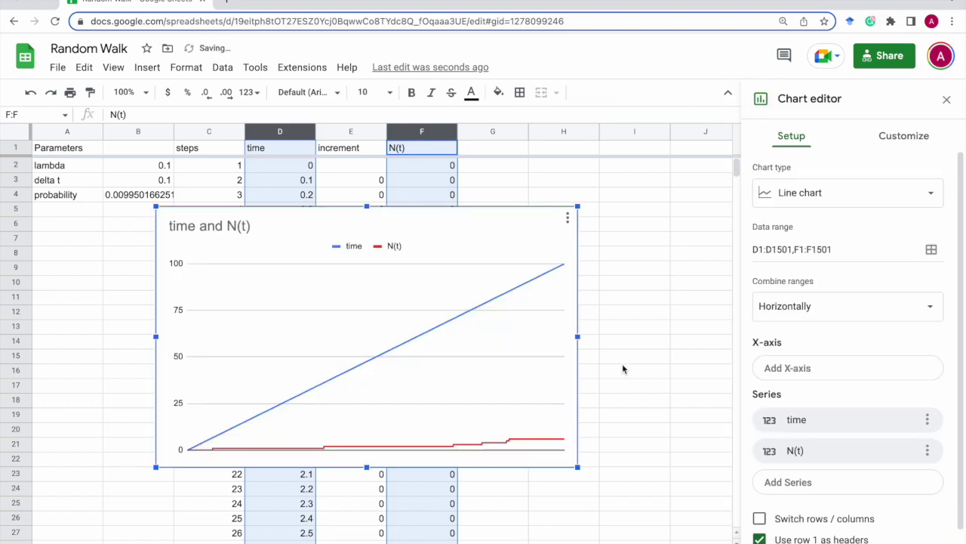
Use time as the chart's X-axis and remove the time series so only N(t) is plotted
click(807, 367)
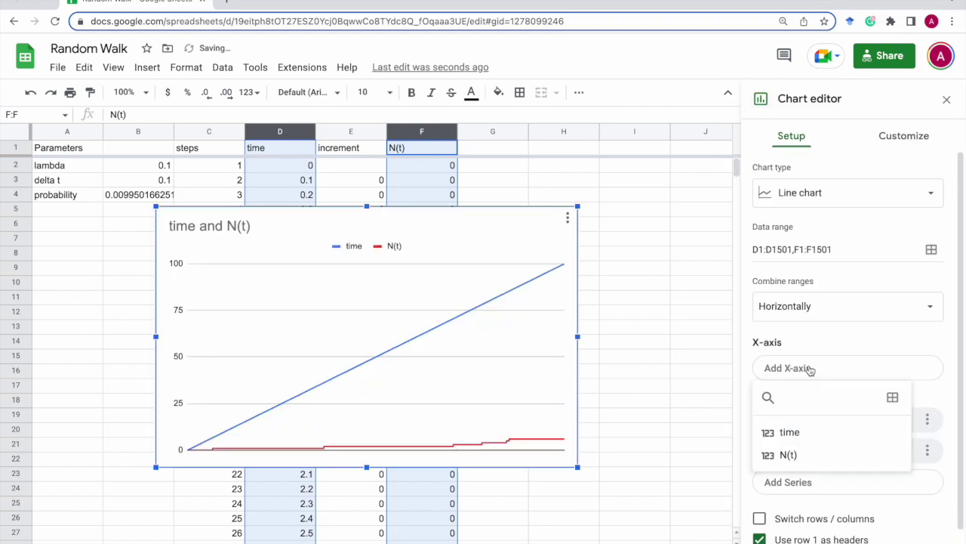
click(789, 432)
click(927, 461)
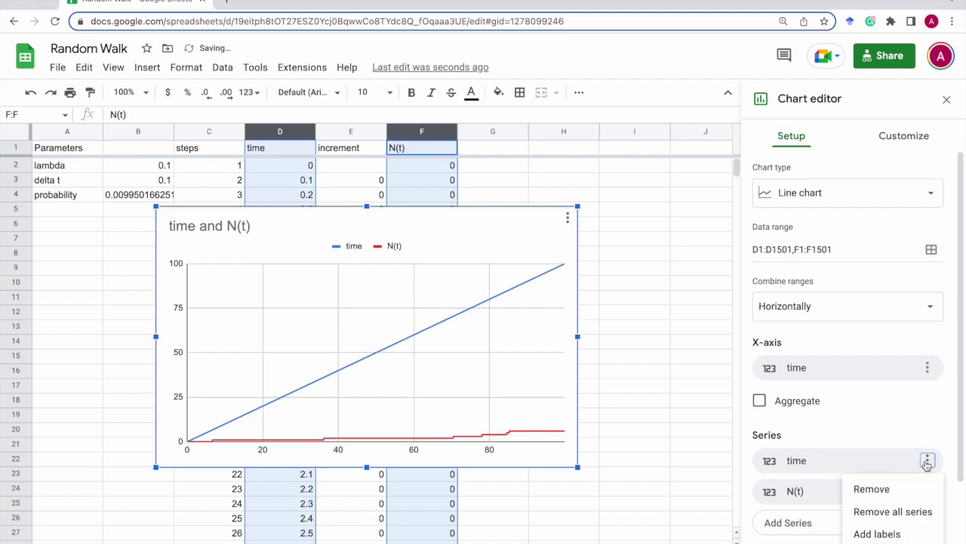
click(876, 489)
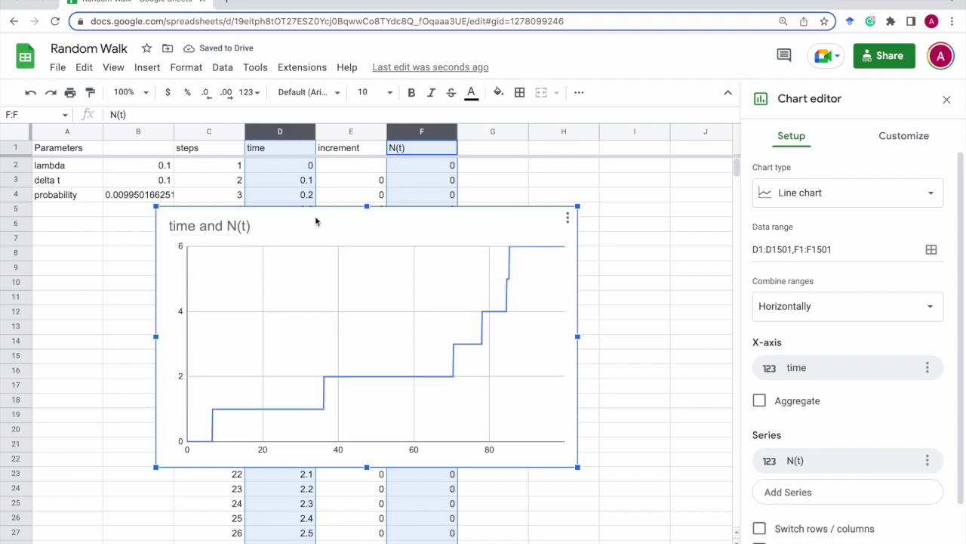
Close the chart editor and move the chart clear of the time and increment columns
drag(314, 218, 466, 215)
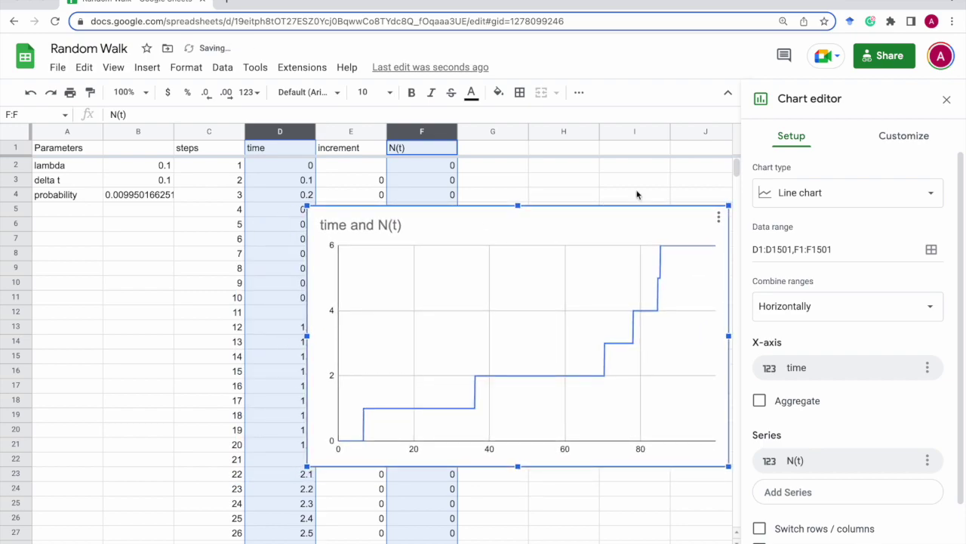
click(947, 99)
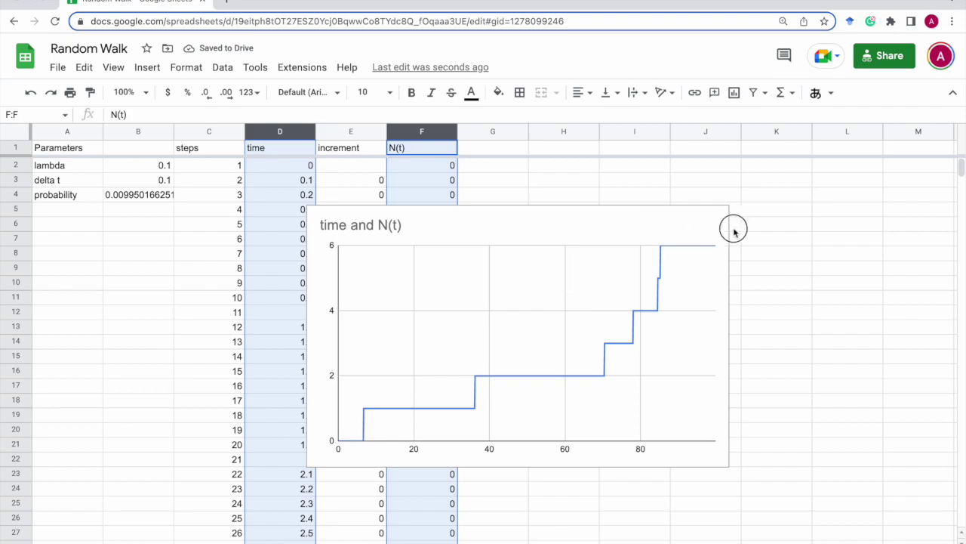
click(695, 216)
drag(654, 222, 771, 242)
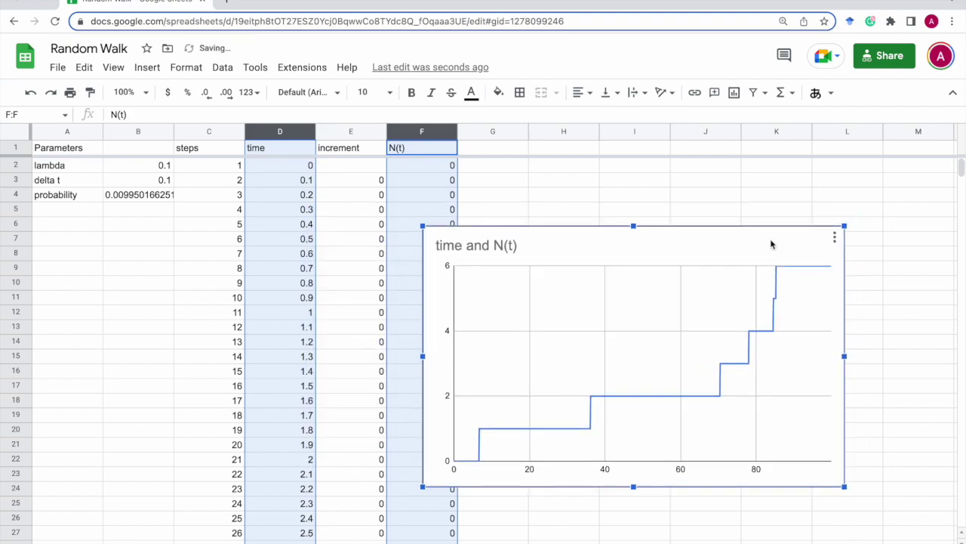
Recalculate the sheet repeatedly from an empty cell to view different random paths of N(t) in the chart
click(554, 185)
click(552, 170)
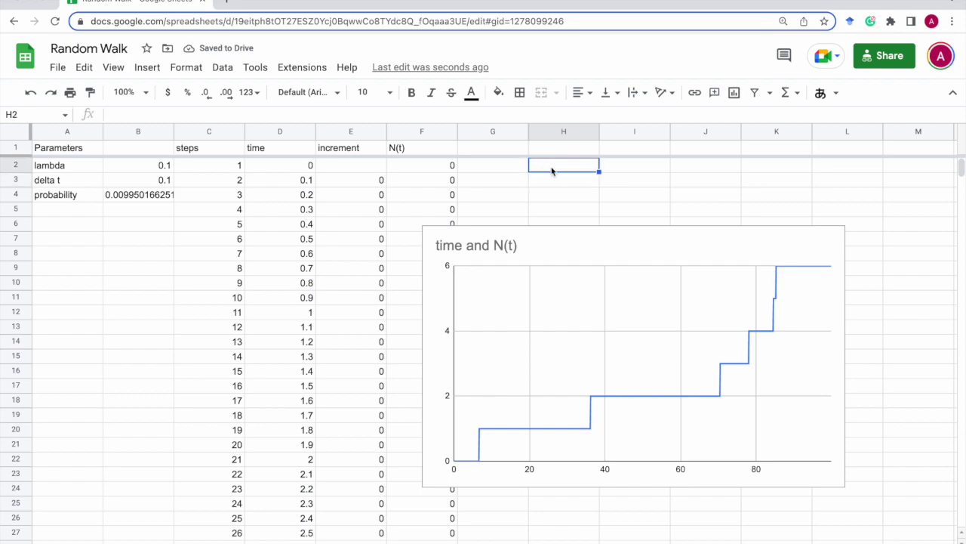
key(ctrl+shift+space)
key(Escape)
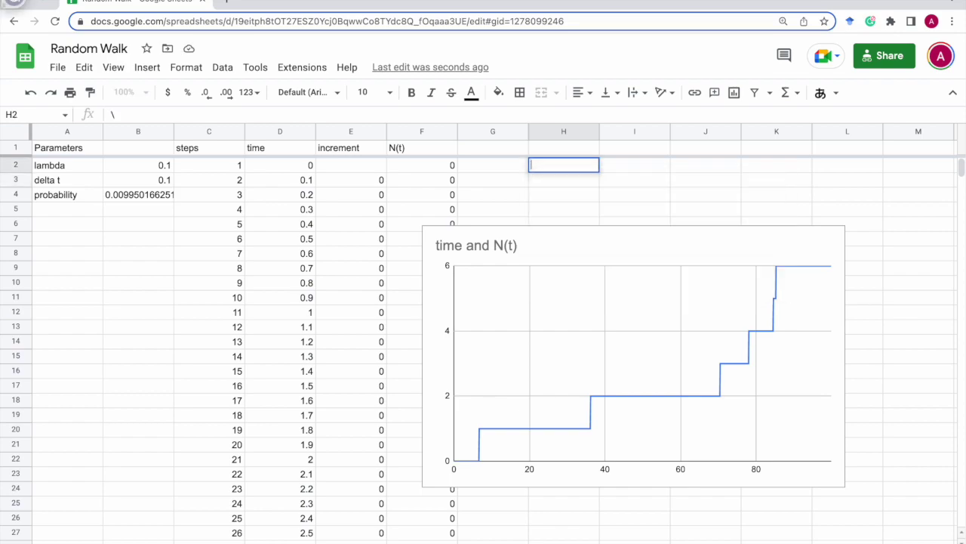
click(634, 165)
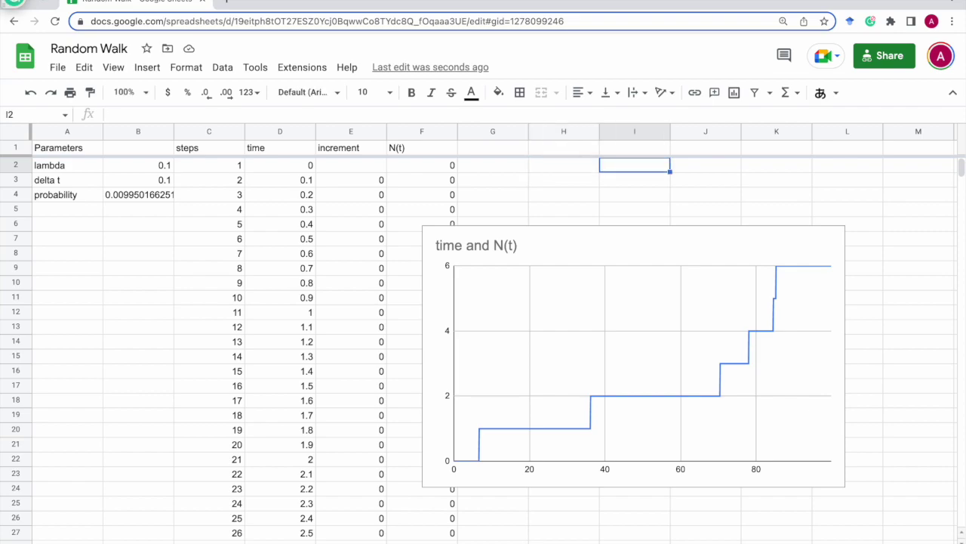
key(Delete)
key(Delete)
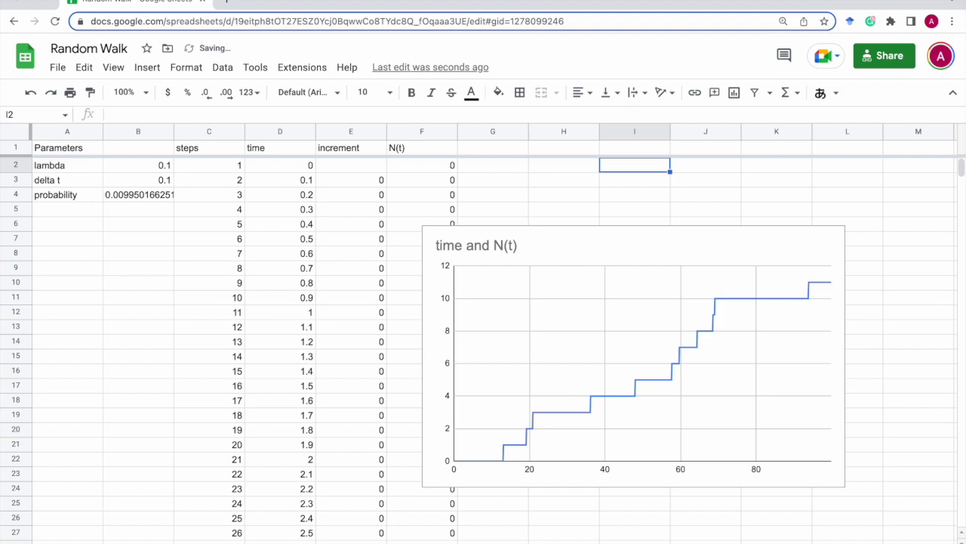
key(Delete)
key(Delete)
key(Delete)
key(Delete)
key(Delete)
key(Delete)
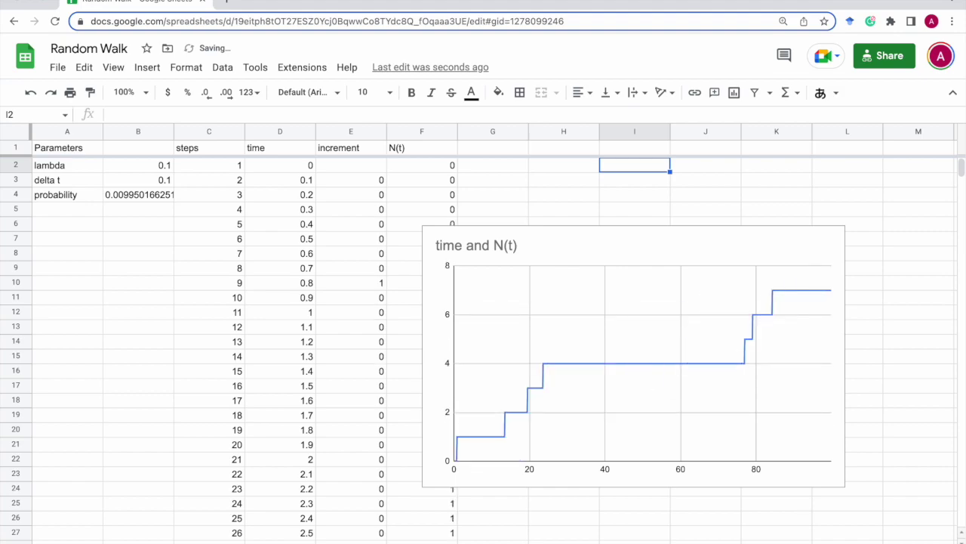
key(Delete)
key(Delete)
key(Delete)
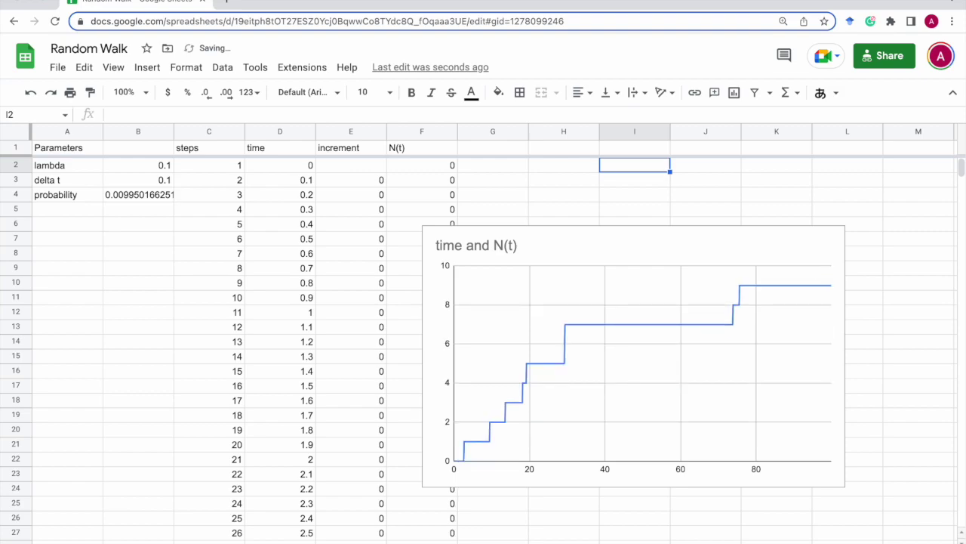
key(Delete)
key(Delete)
key(Delete)
key(Delete)
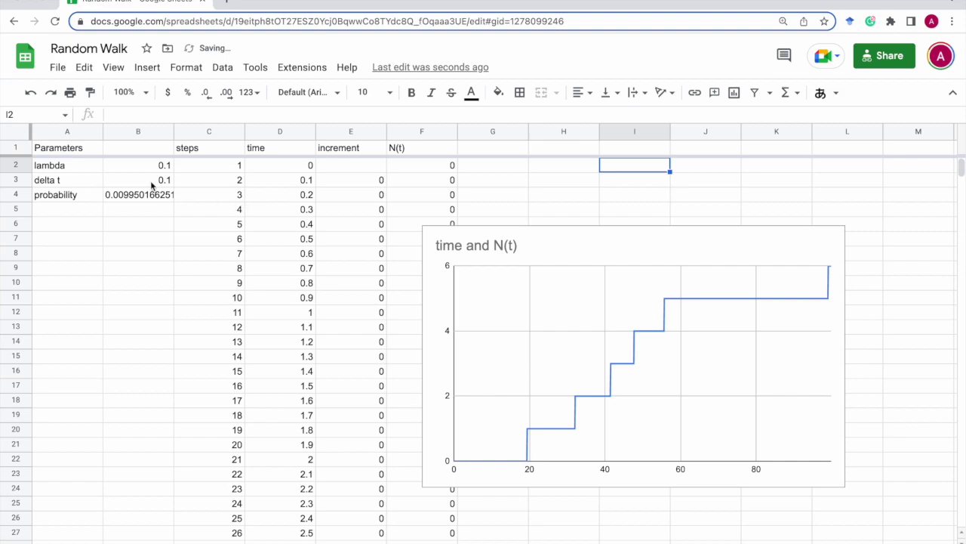
Change the steps formula in C2 to =sequence(1001)
click(65, 167)
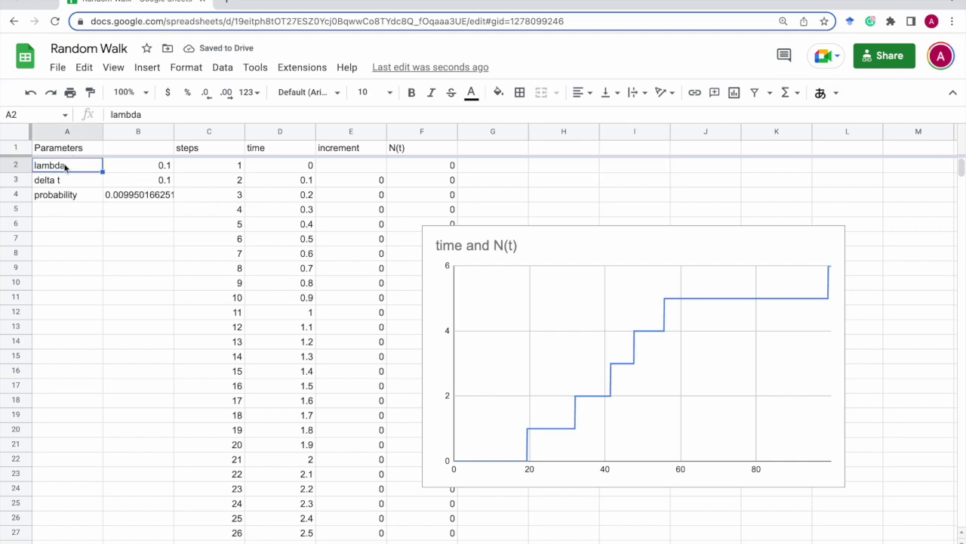
click(136, 167)
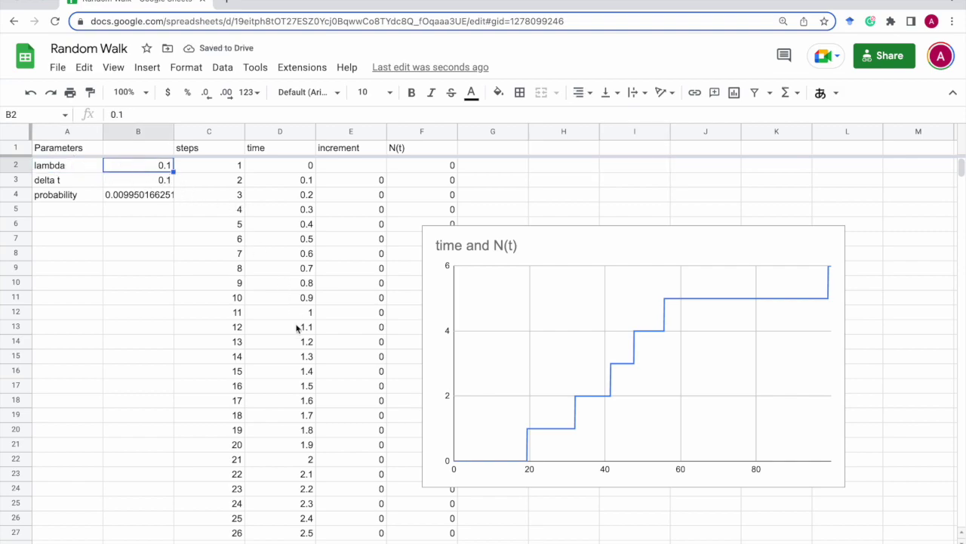
click(280, 168)
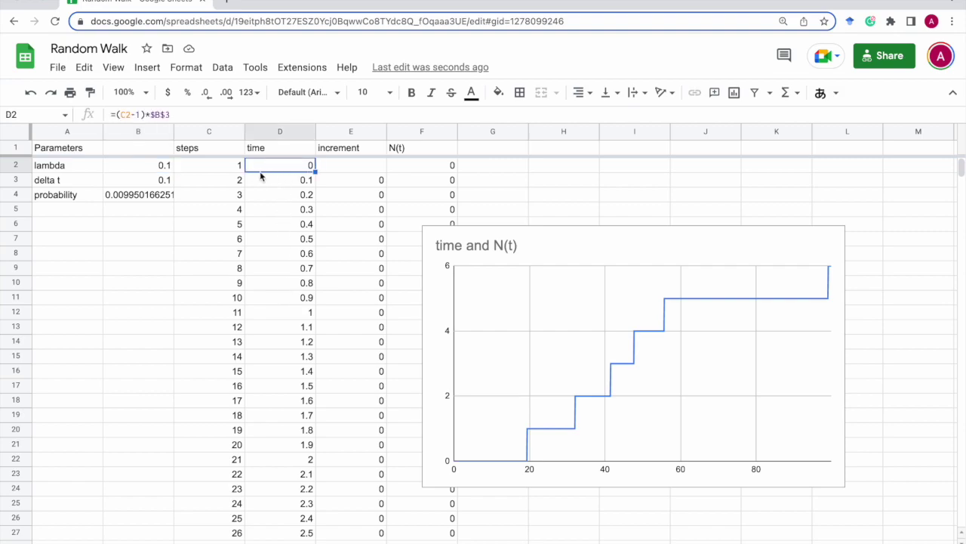
click(224, 169)
double_click(223, 167)
click(239, 166)
key(Return)
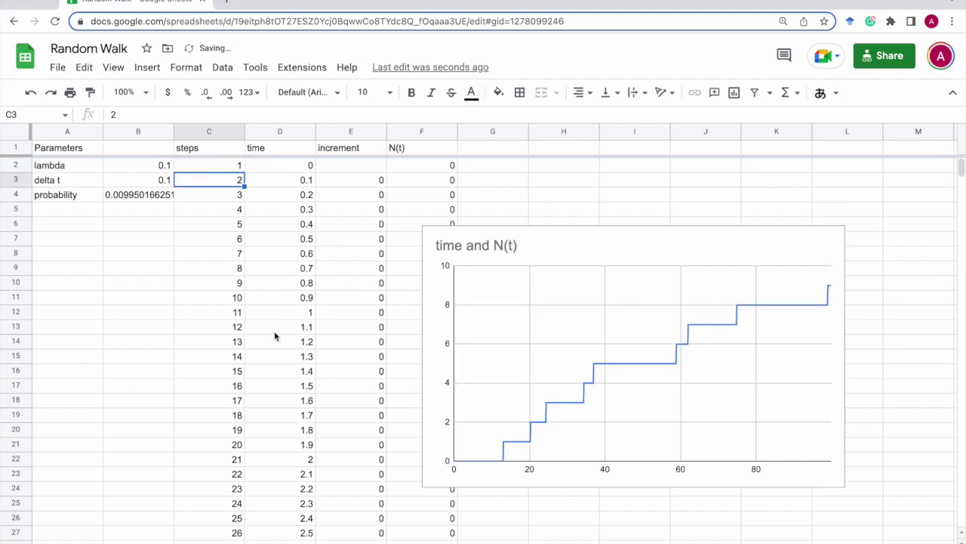
Copy the time, increment and N(t) formulas from D1001:F1001 into row 1002 and return to the chart
scroll(307, 458, down, 20)
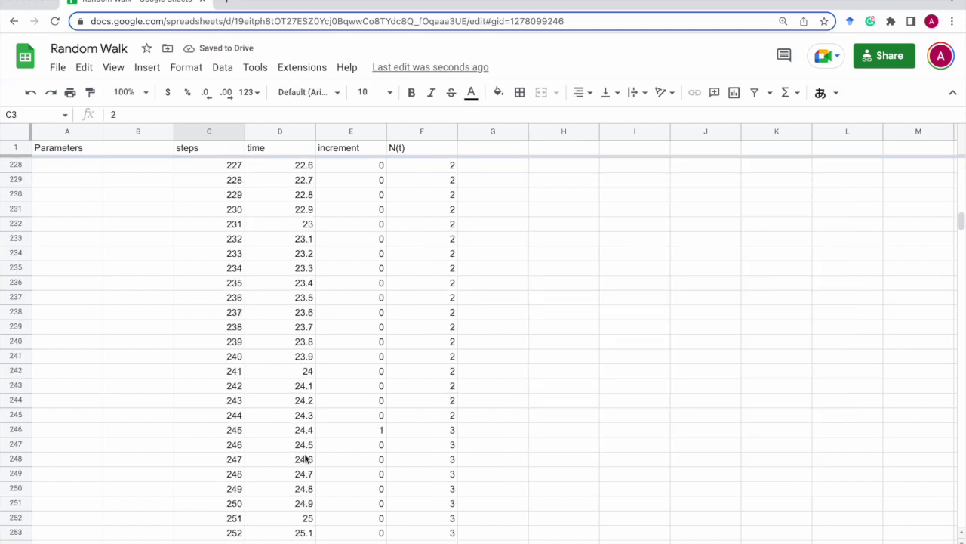
scroll(306, 459, down, 20)
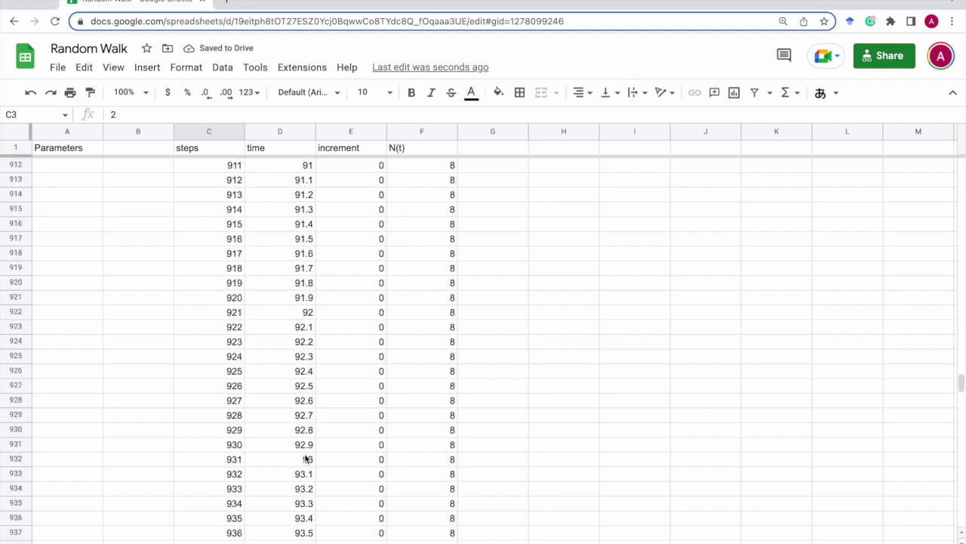
scroll(306, 458, up, 10)
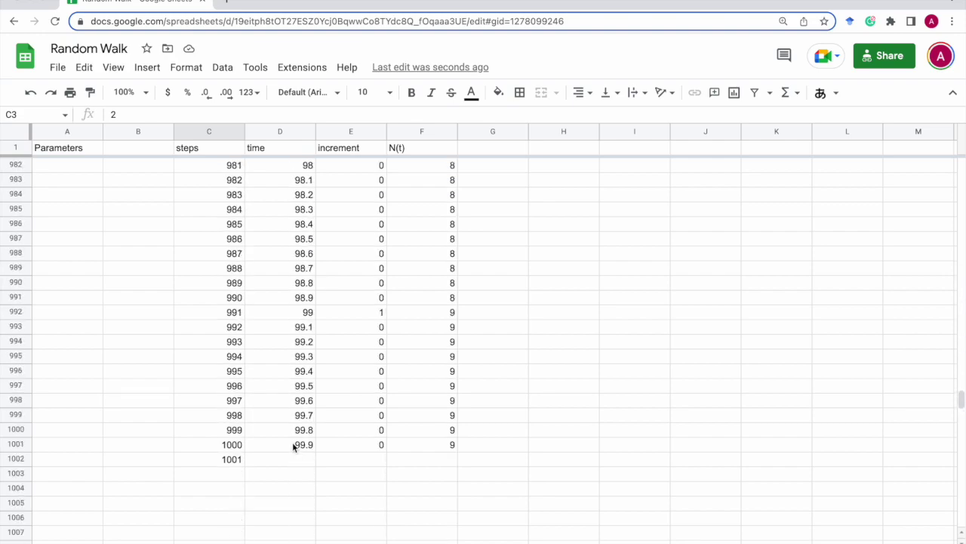
click(296, 444)
shift+click(447, 449)
key(ctrl+c)
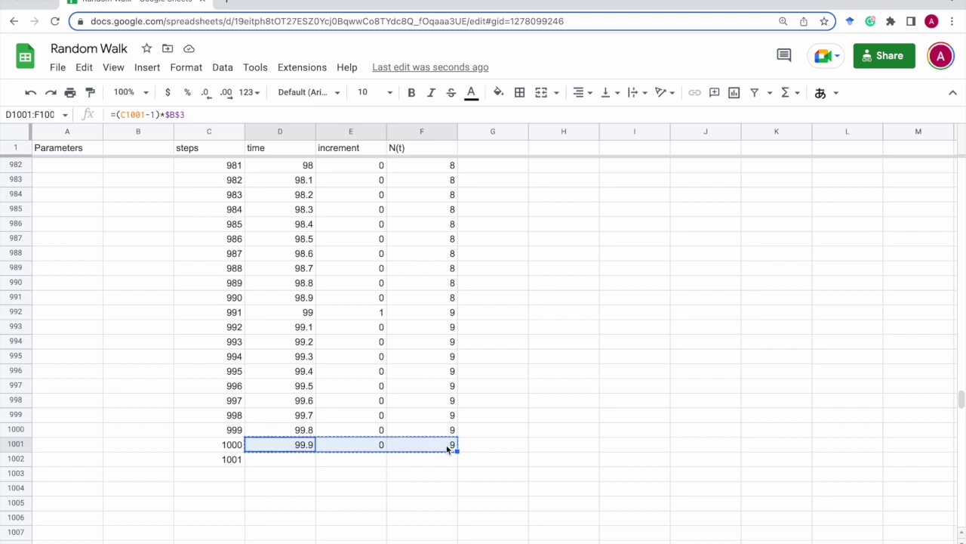
click(302, 465)
key(ctrl+v)
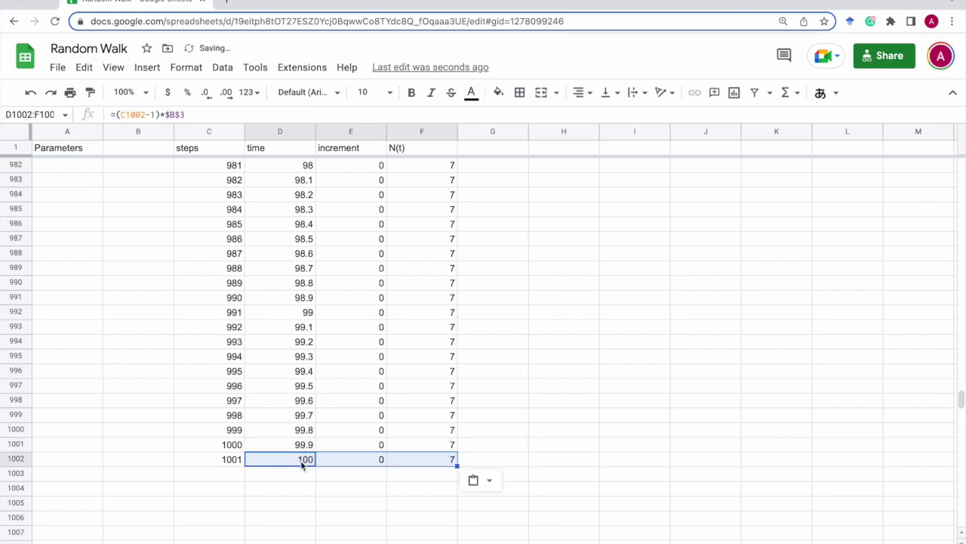
scroll(410, 351, up, 20)
scroll(410, 351, up, 20)
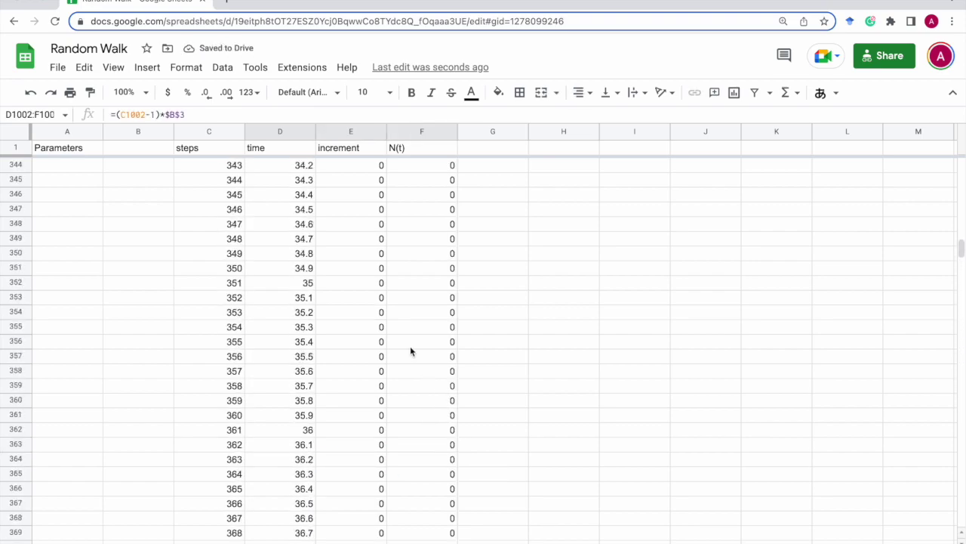
click(296, 151)
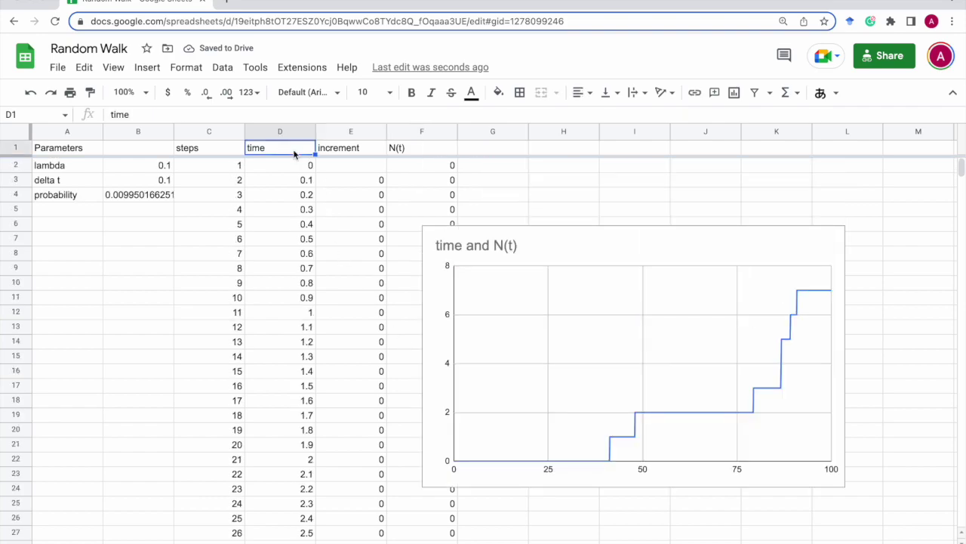
Regenerate the random increments many times from empty cell I2 and compare the N(t) values reached at time 100
click(161, 167)
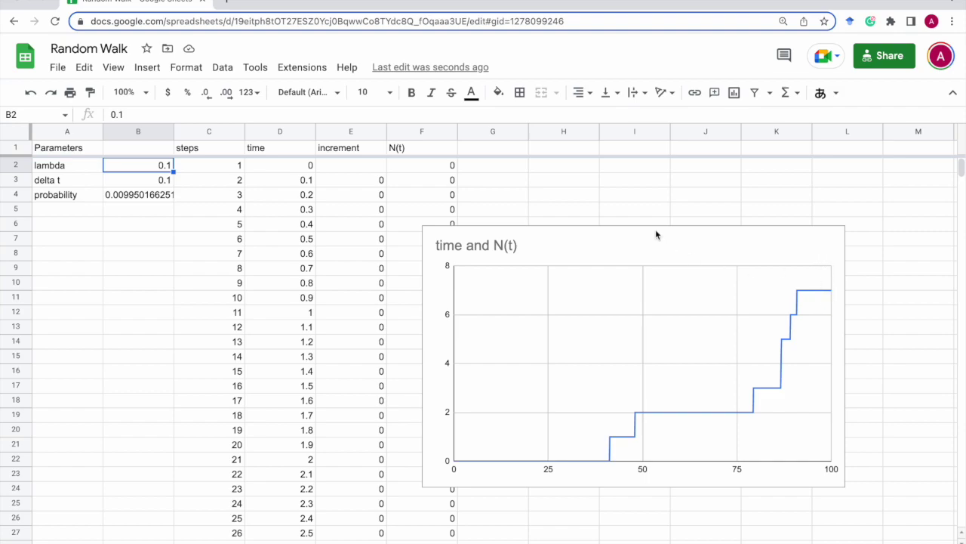
click(625, 173)
key(Delete)
key(Delete)
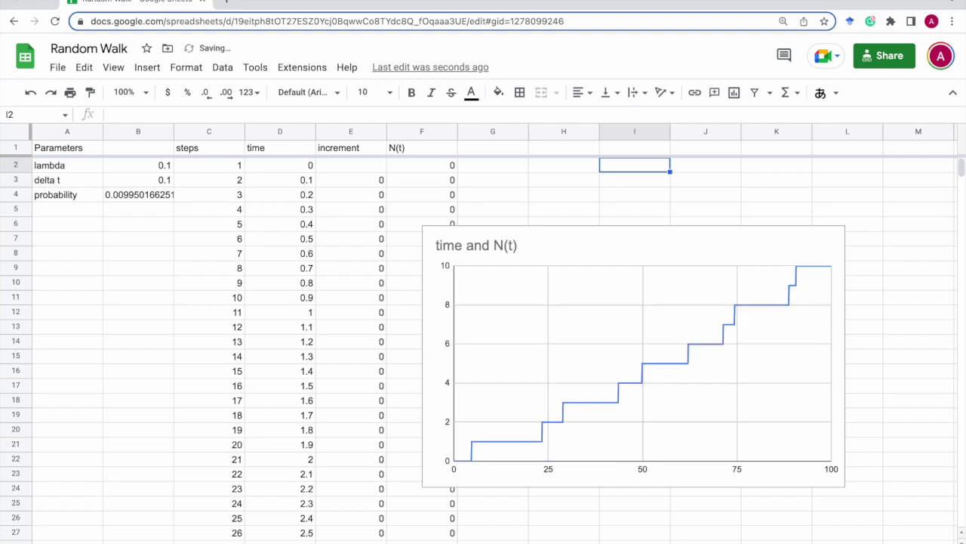
key(Delete)
key(Delete)
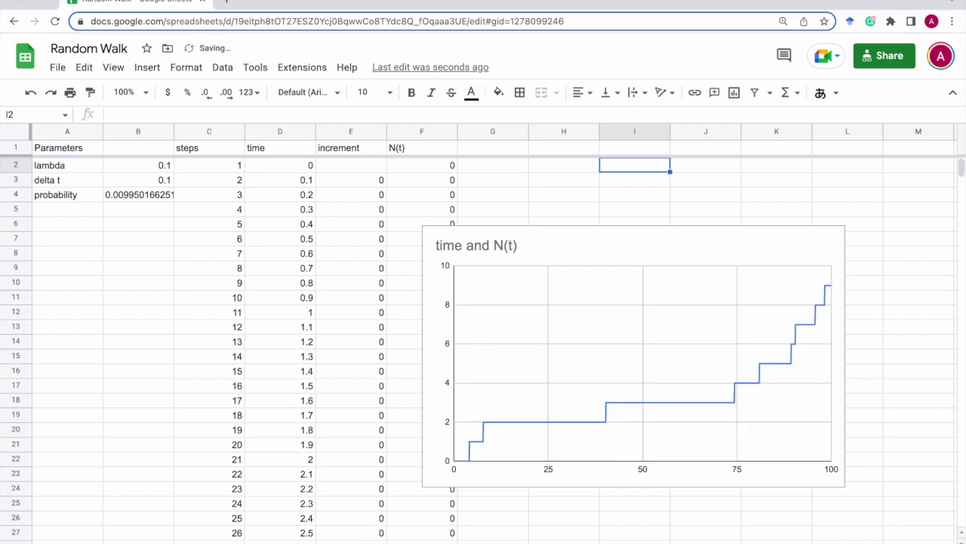
key(Delete)
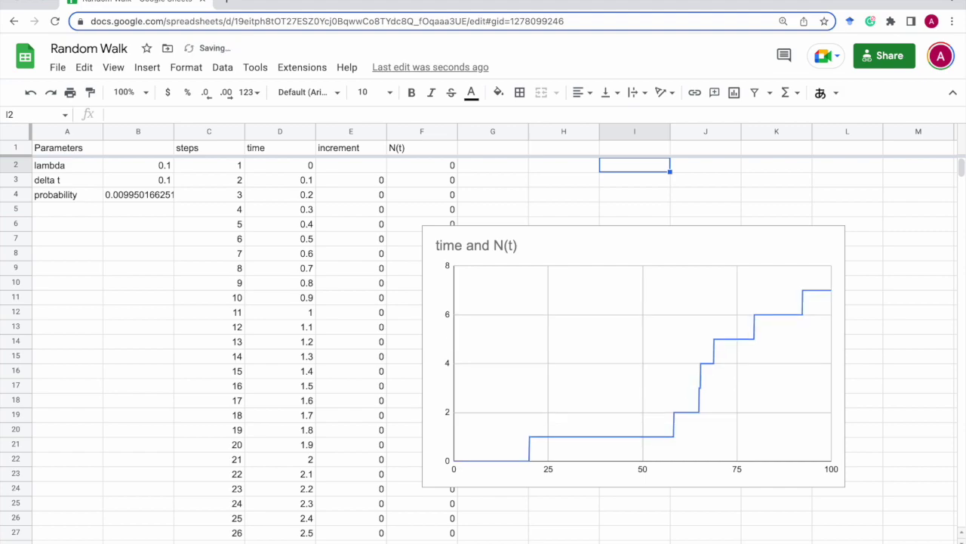
key(Delete)
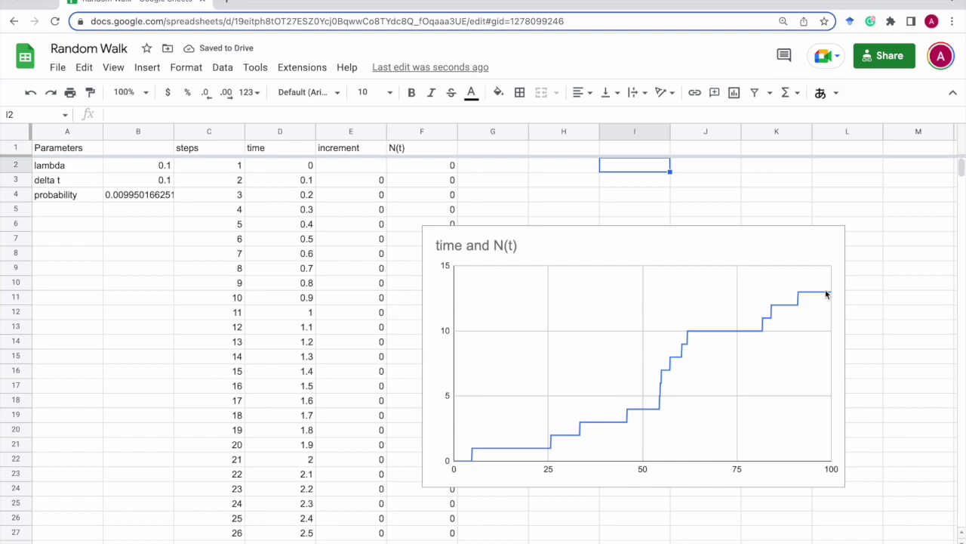
key(Delete)
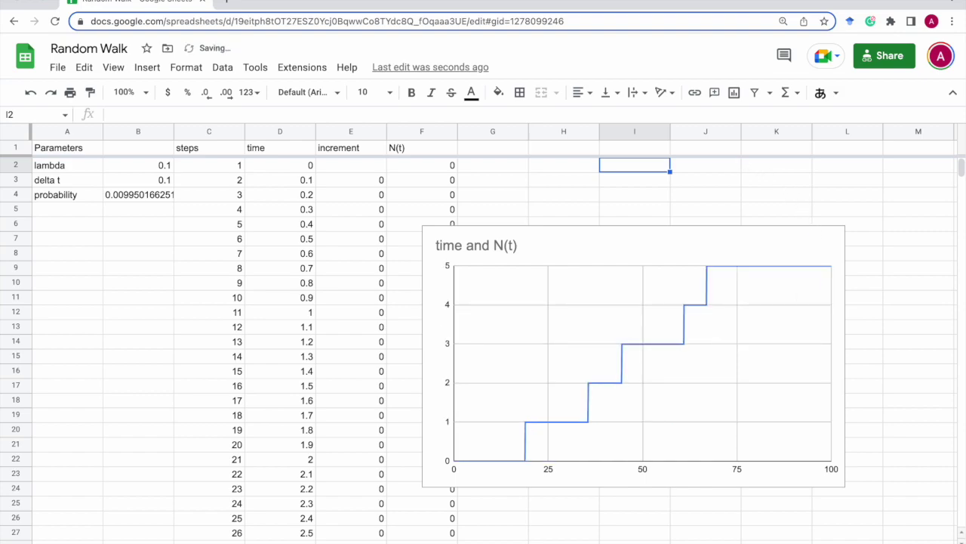
key(Delete)
key(Delete)
key(Delete)
key(Delete)
key(Delete)
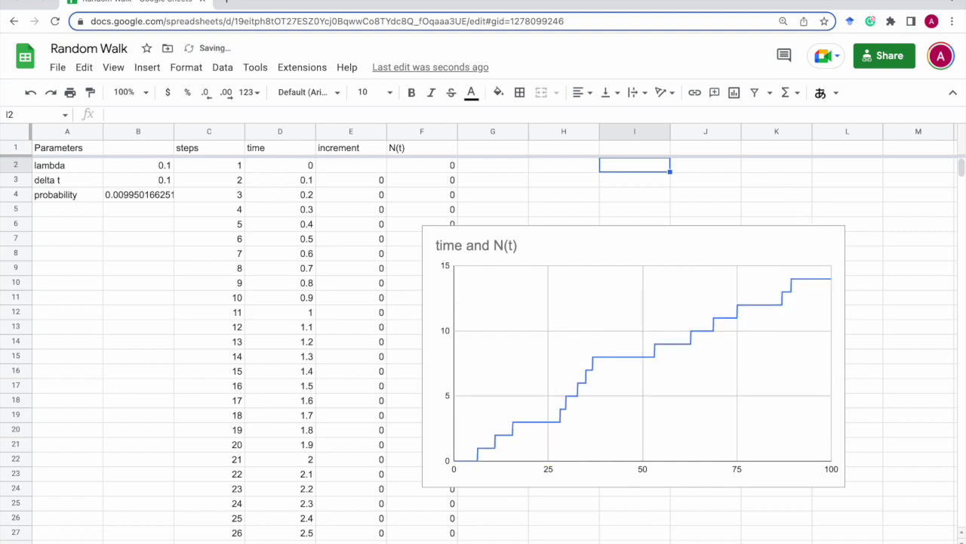
key(Delete)
key(Delete)
key(Delete)
key(Delete)
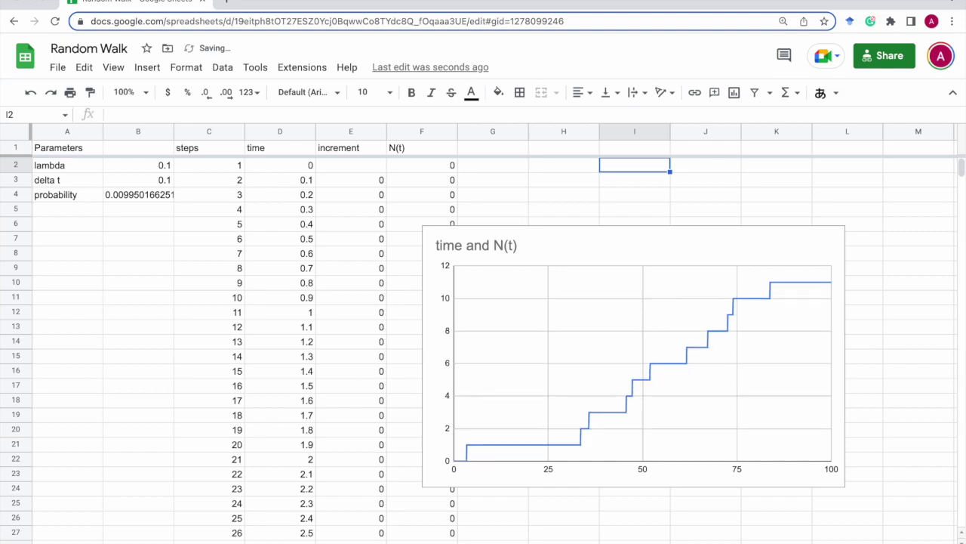
key(Delete)
key(Delete)
key(Delete)
key(Delete)
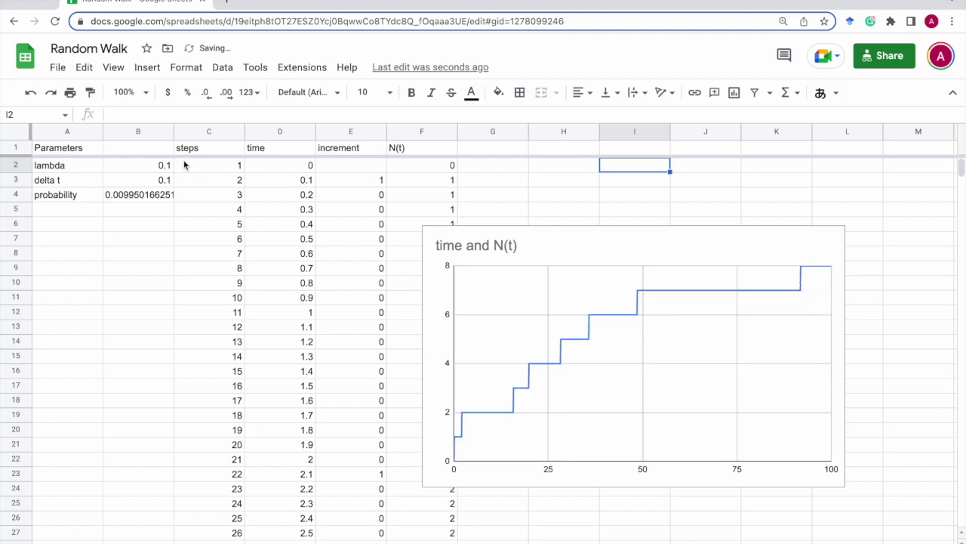
Set lambda in B2 to 0.2
click(155, 171)
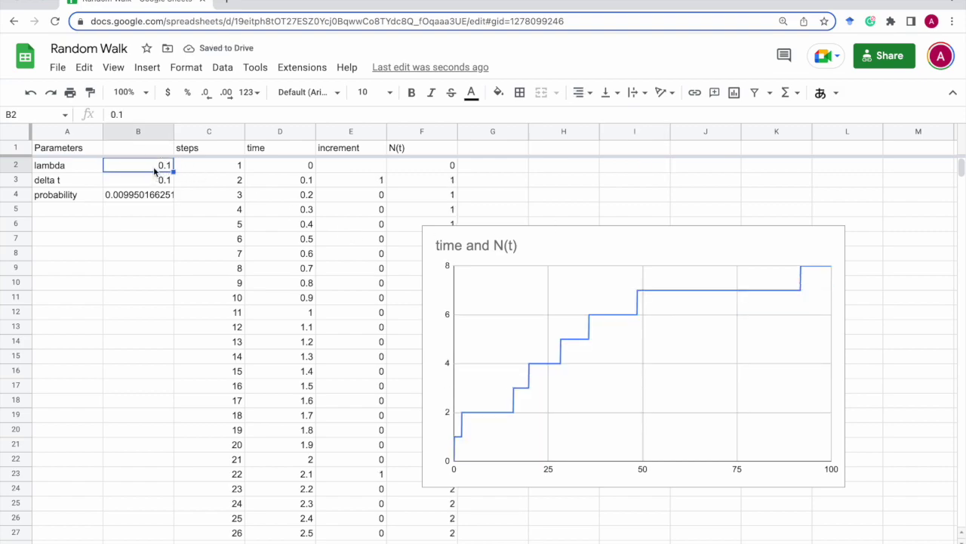
text(0.2)
key(Tab)
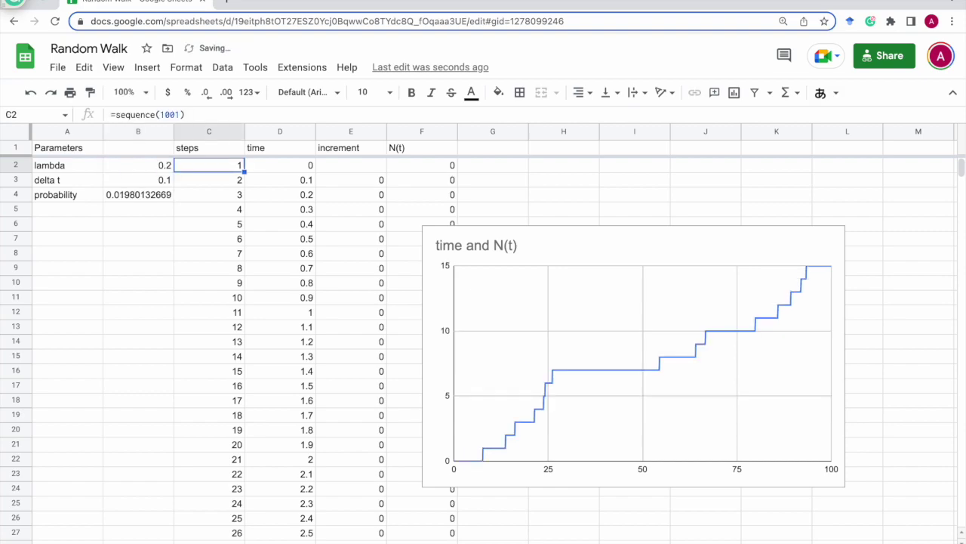
Set lambda in B2 to 0.5
click(622, 168)
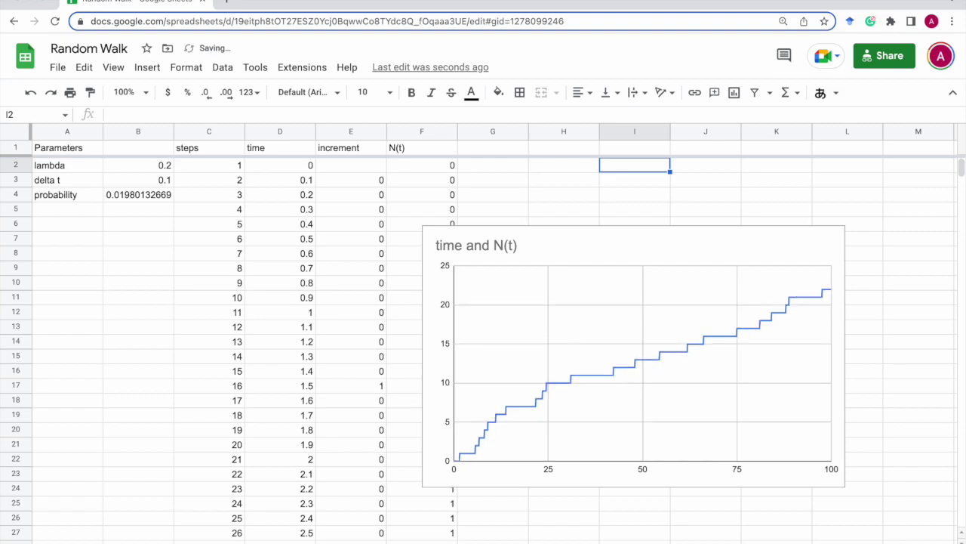
click(157, 167)
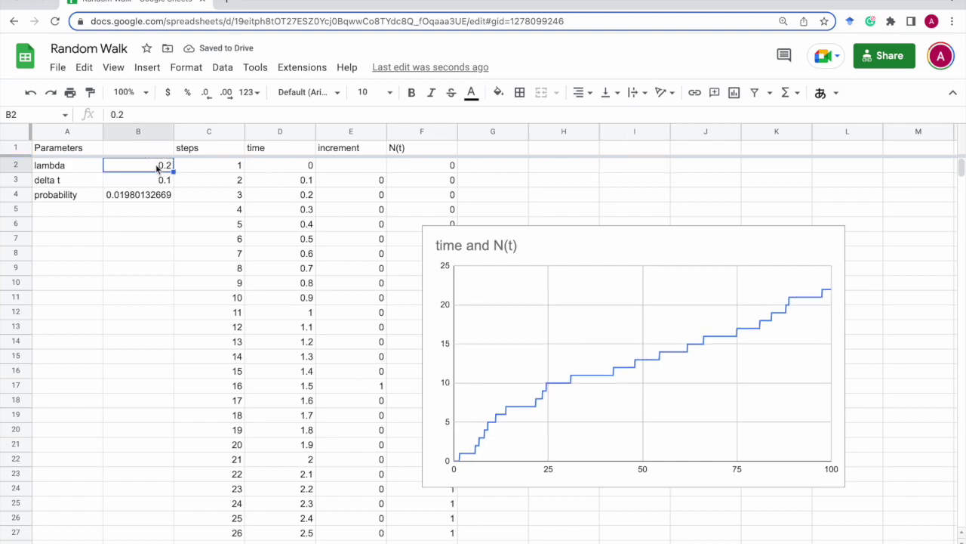
text(0.5)
key(Tab)
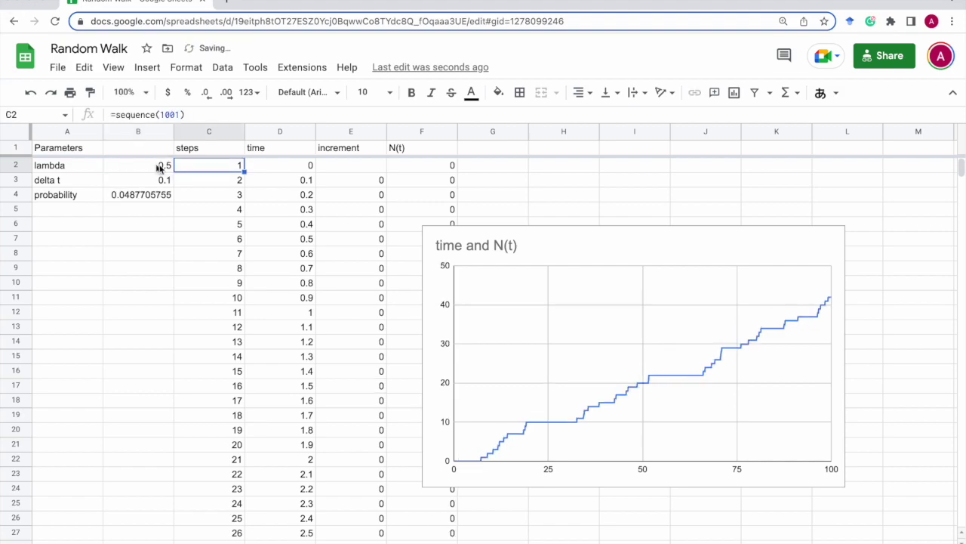
Regenerate the random increments repeatedly from empty cell H2 and compare the resulting N(t) paths on the chart
click(554, 165)
key(Delete)
key(Delete)
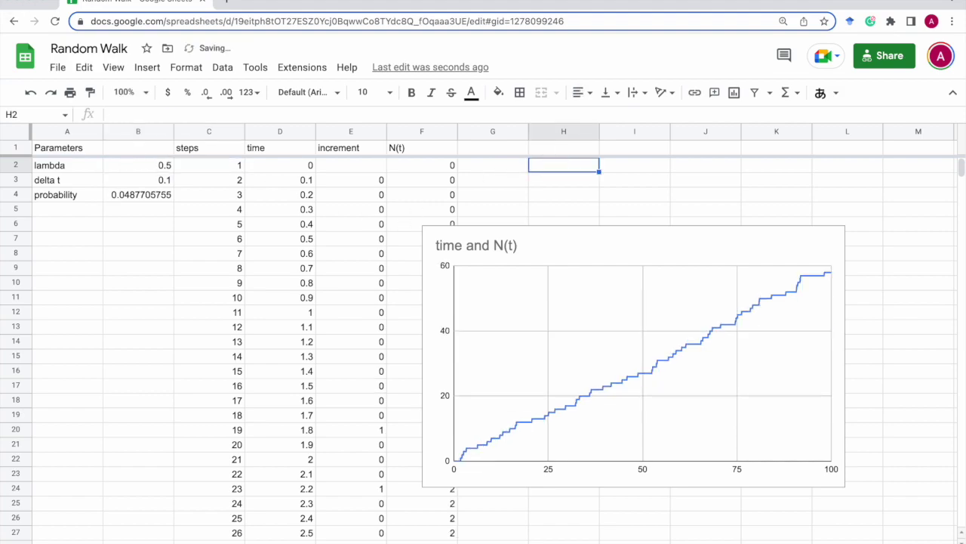
key(Delete)
key(Delete)
key(Delete)
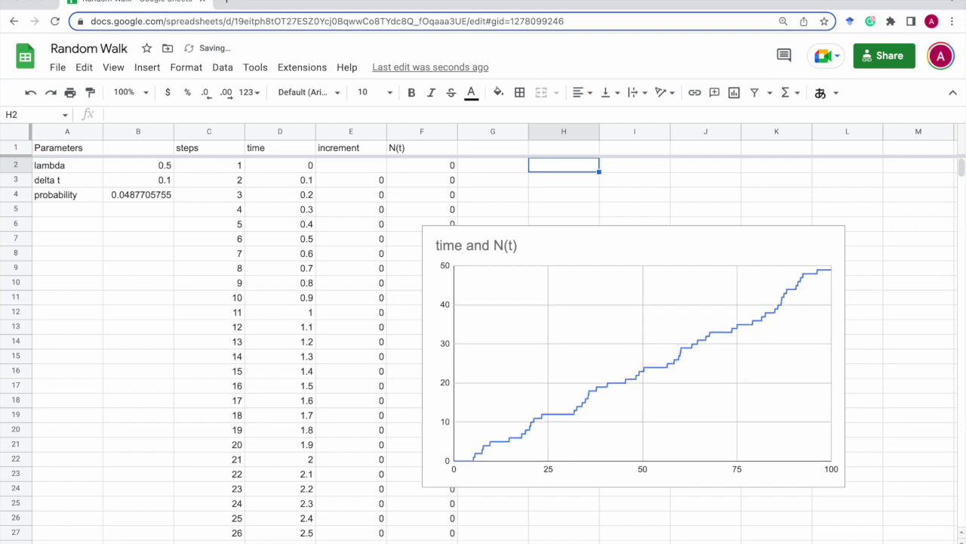
key(Delete)
key(Delete)
key(Delete)
key(Delete)
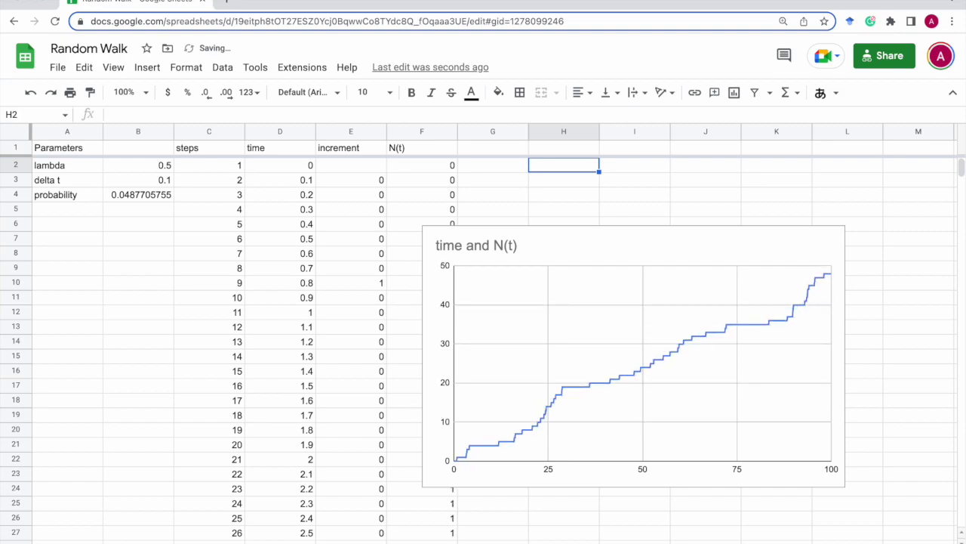
key(Delete)
key(Delete)
key(Delete)
key(Delete)
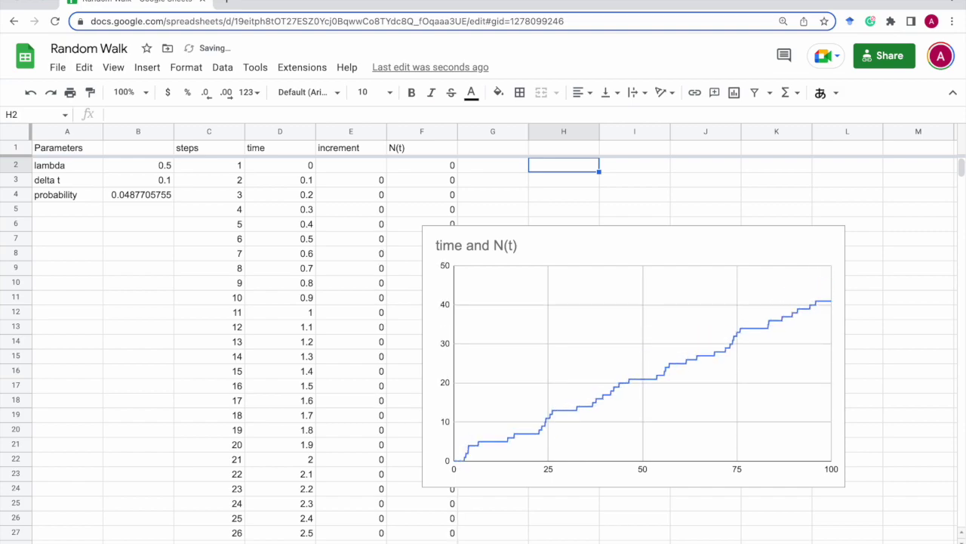
Set lambda in B2 to 100 and select empty cell I2 to view the chart
click(141, 167)
text(100)
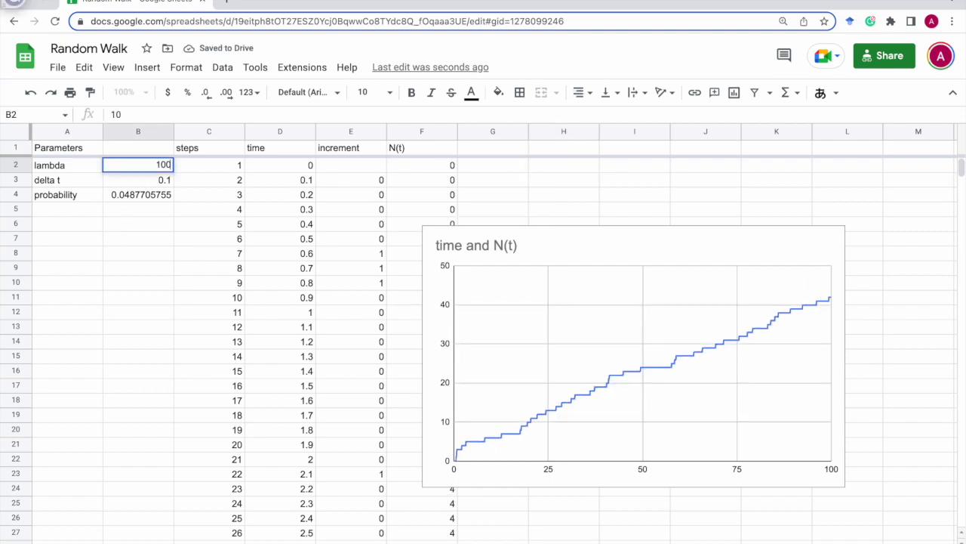
key(Tab)
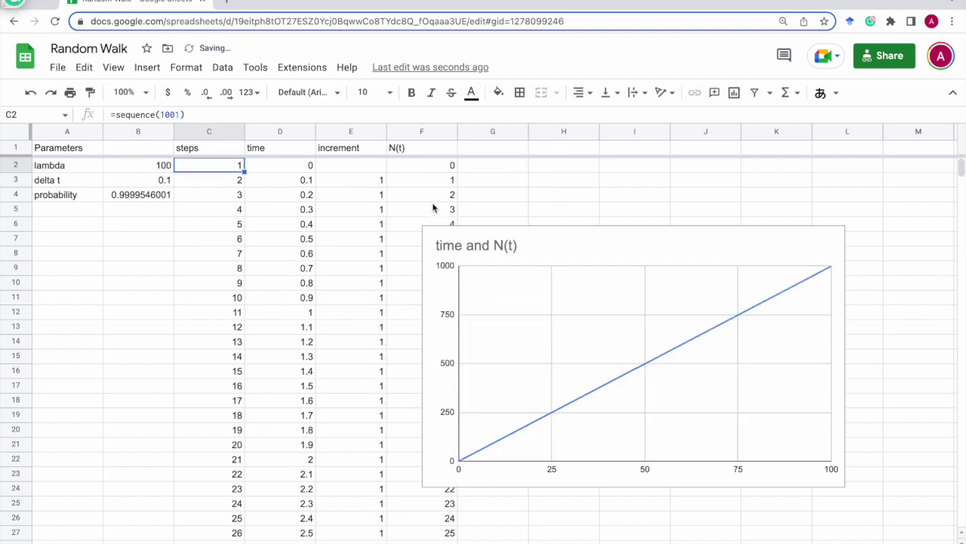
click(646, 174)
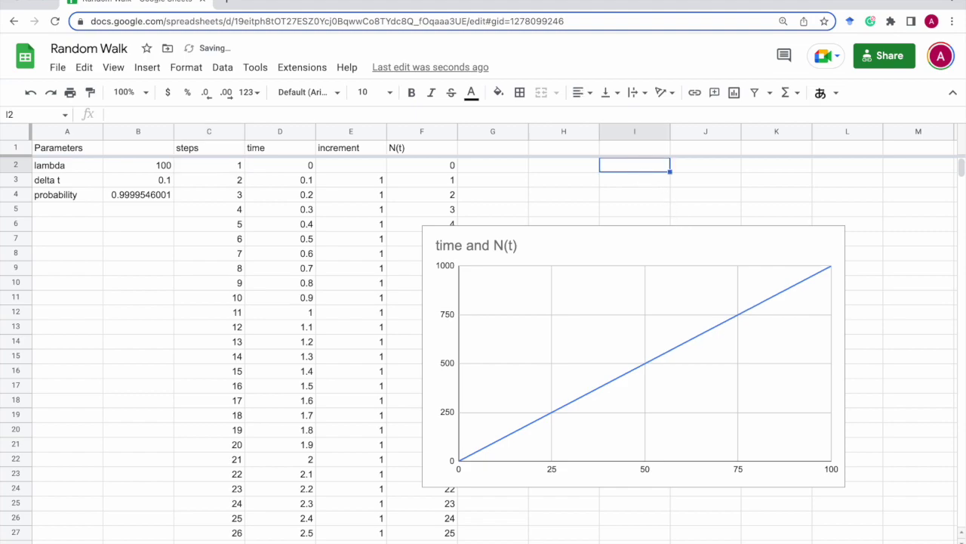
Examine how the increment formulas in E3 and E4 depend on the probability formula in B4
click(364, 182)
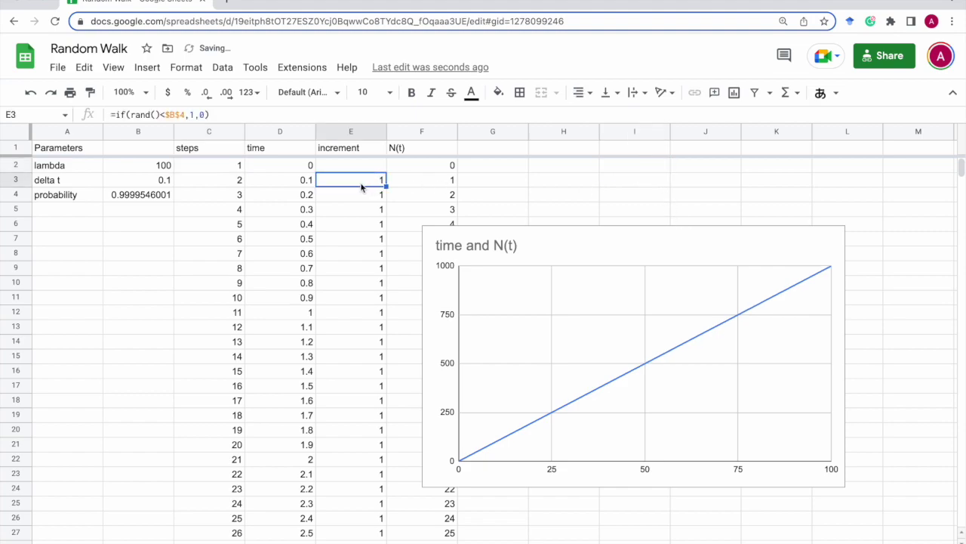
click(145, 200)
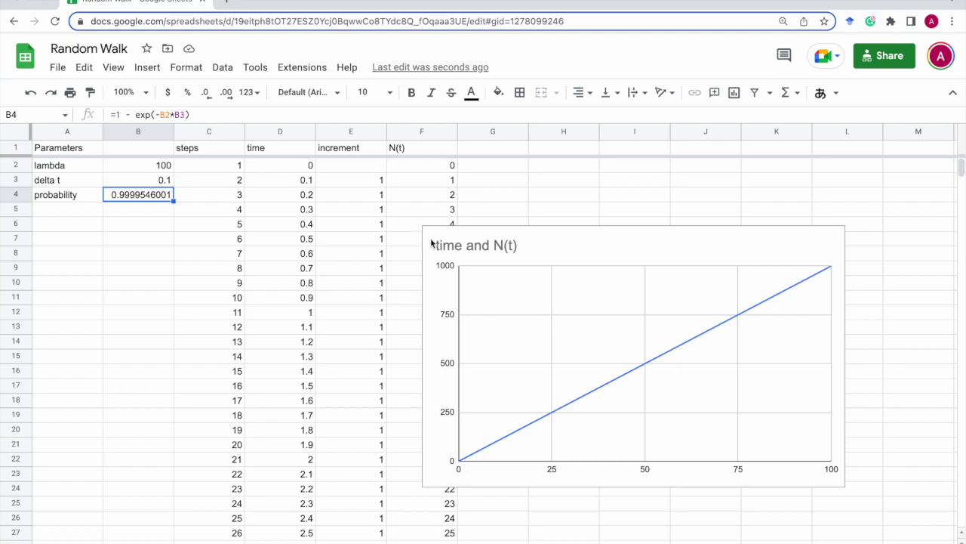
click(365, 186)
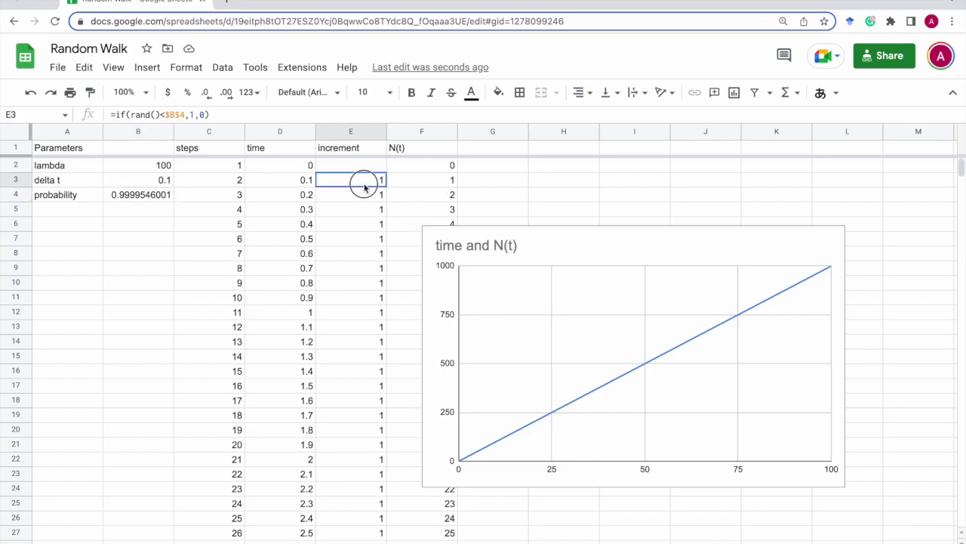
click(366, 200)
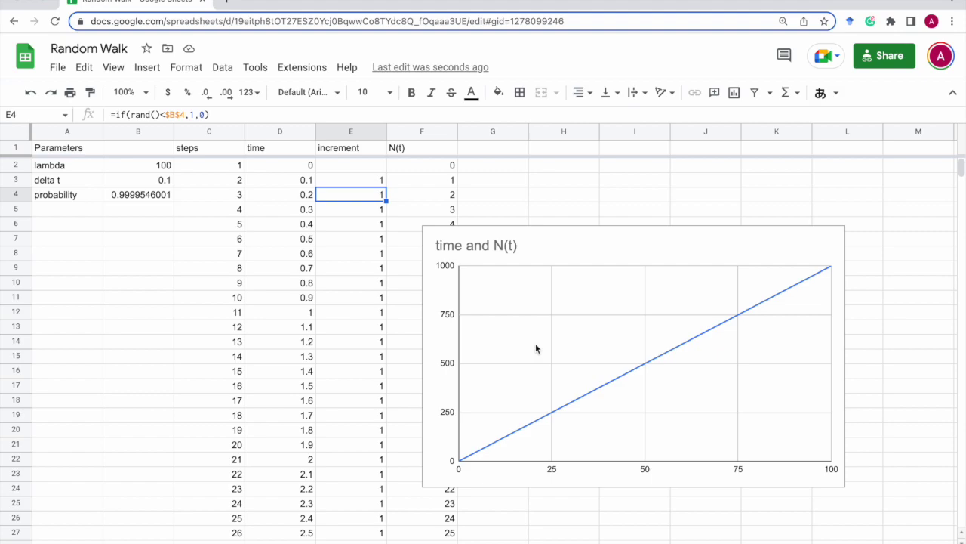
click(139, 196)
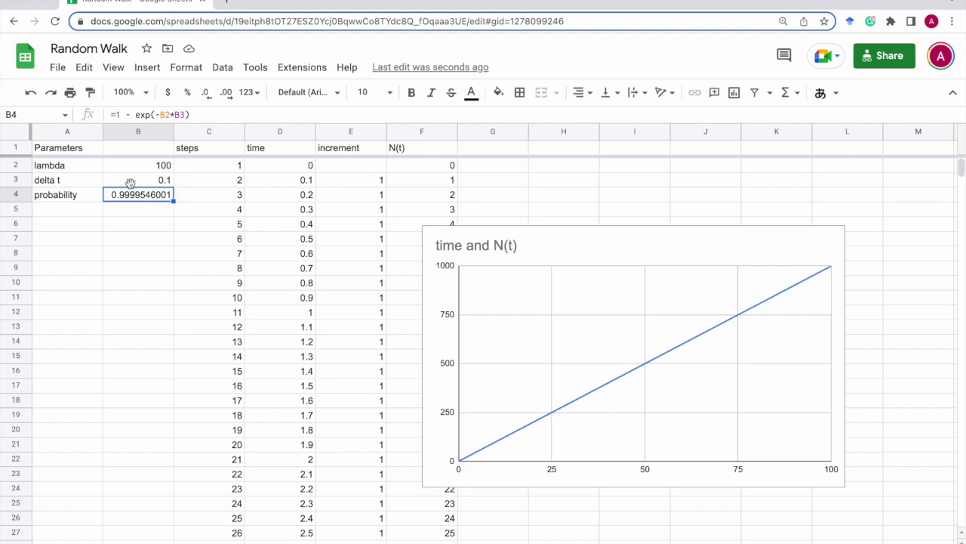
Set lambda in B2 to 0.1 and select empty cell I3
click(130, 166)
text(0.1)
key(Tab)
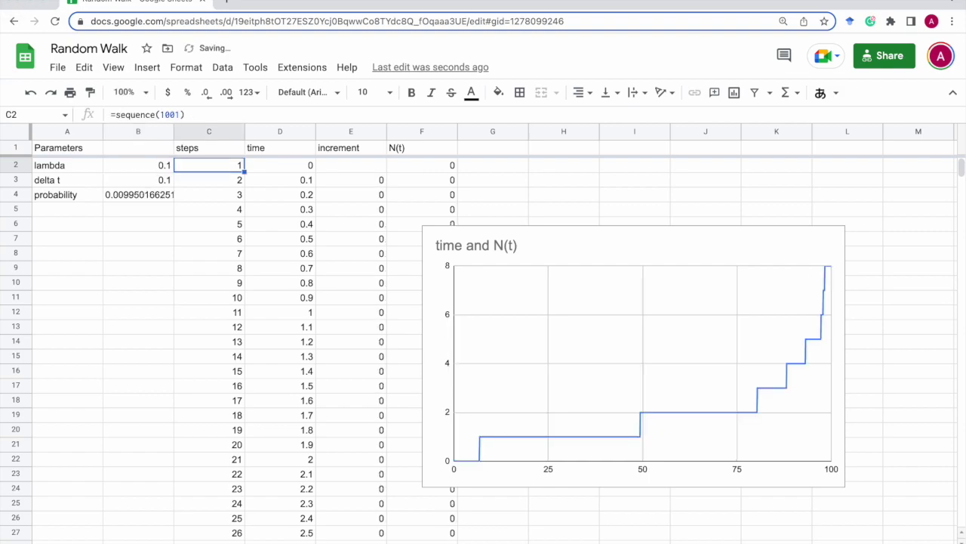
click(609, 187)
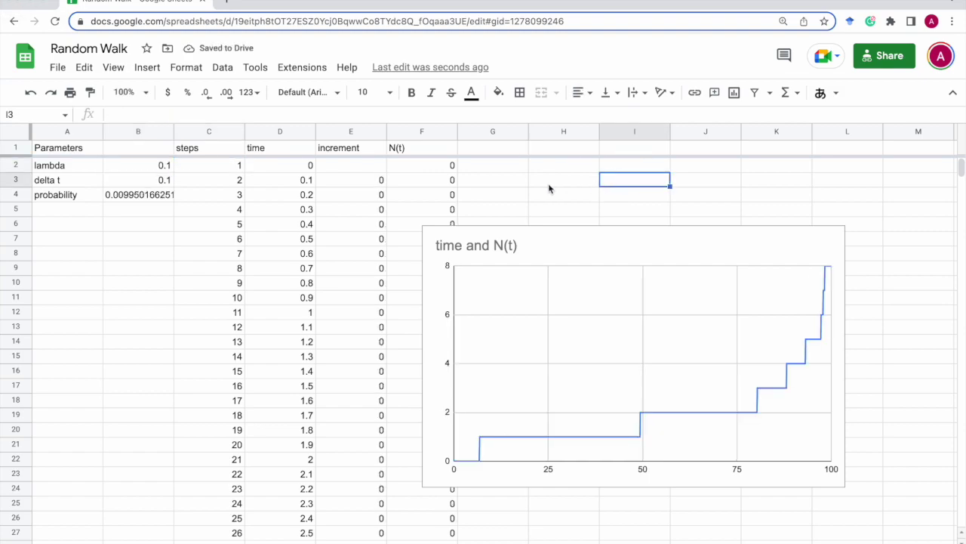